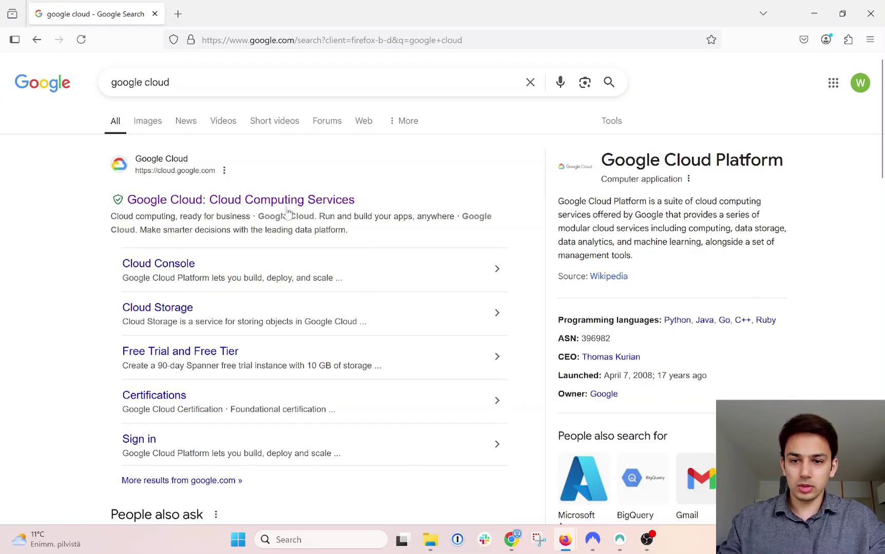
Open the Google Cloud website from the search results and start the free sign-up.
{"action": "left_click", "coordinate": [291, 204]}
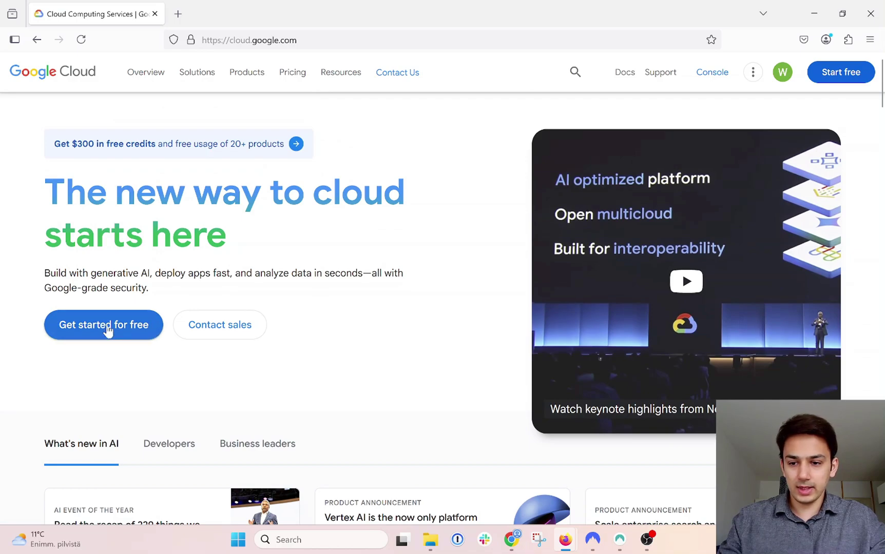
{"action": "left_click", "coordinate": [107, 329]}
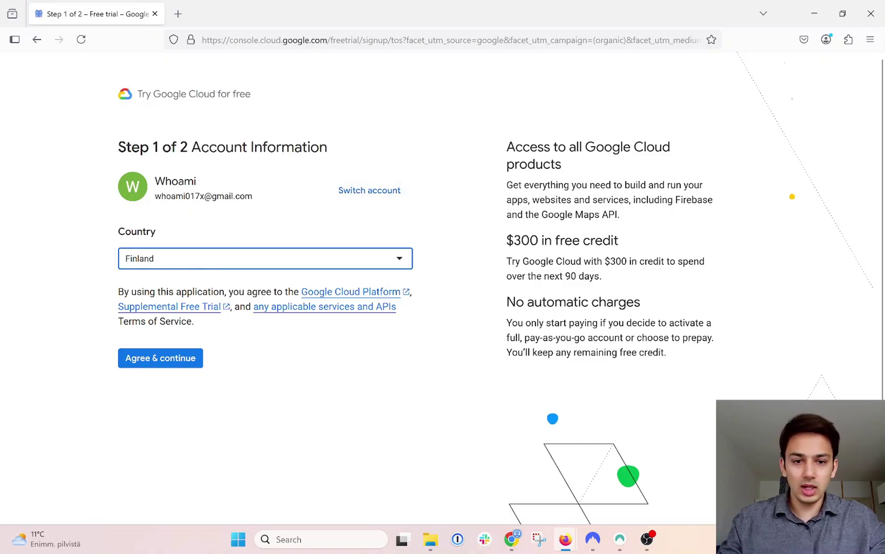
Review the free credit offer and its time limit, and agree to the terms to continue to identity verification.
{"action": "double_click", "coordinate": [516, 242]}
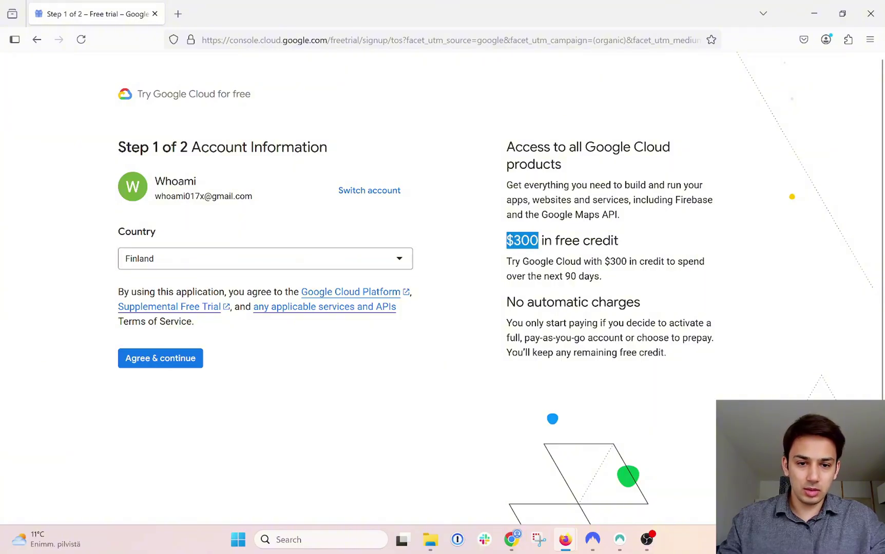
{"action": "left_click_drag", "start_coordinate": [539, 242], "coordinate": [645, 243]}
{"action": "left_click", "coordinate": [645, 243]}
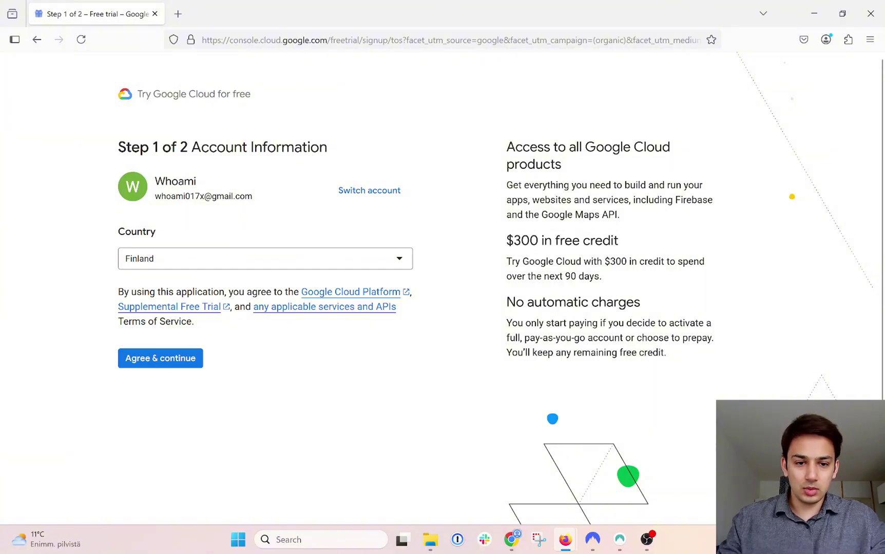
{"action": "left_click_drag", "start_coordinate": [517, 276], "coordinate": [614, 281]}
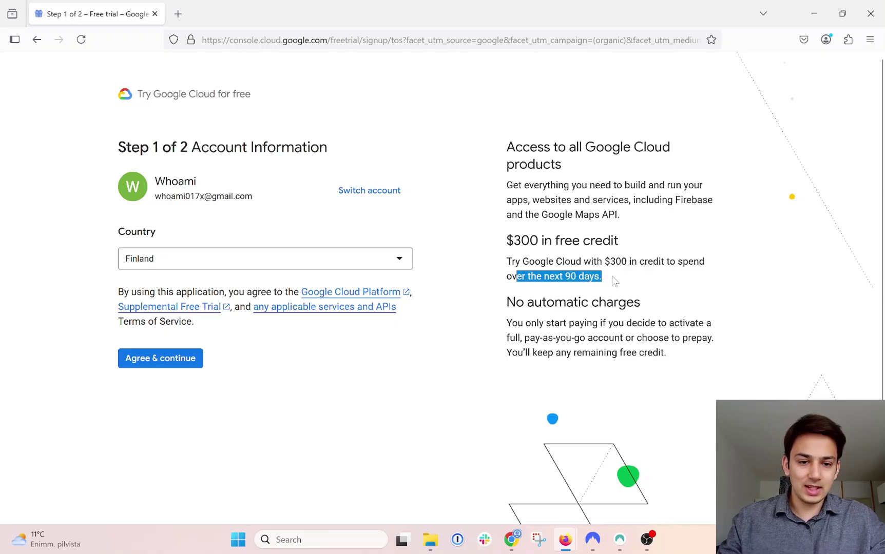
{"action": "left_click", "coordinate": [611, 279]}
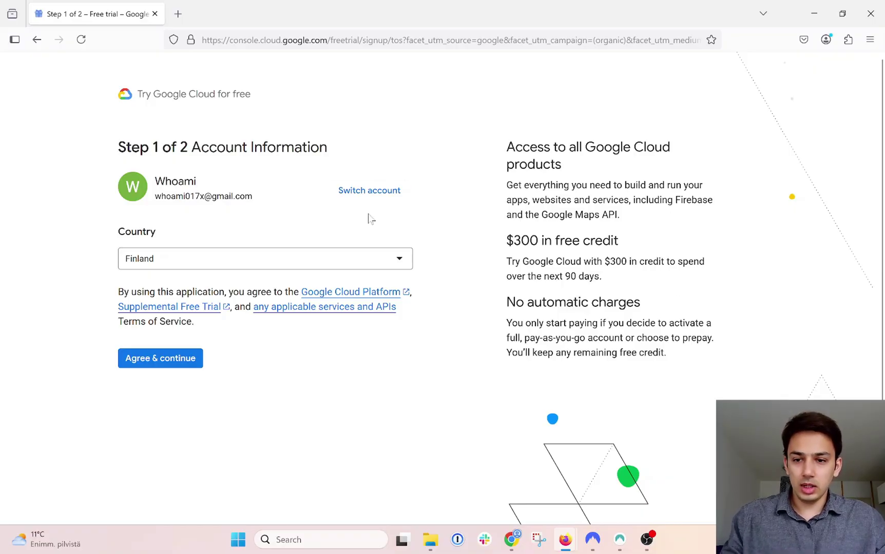
{"action": "left_click", "coordinate": [188, 361]}
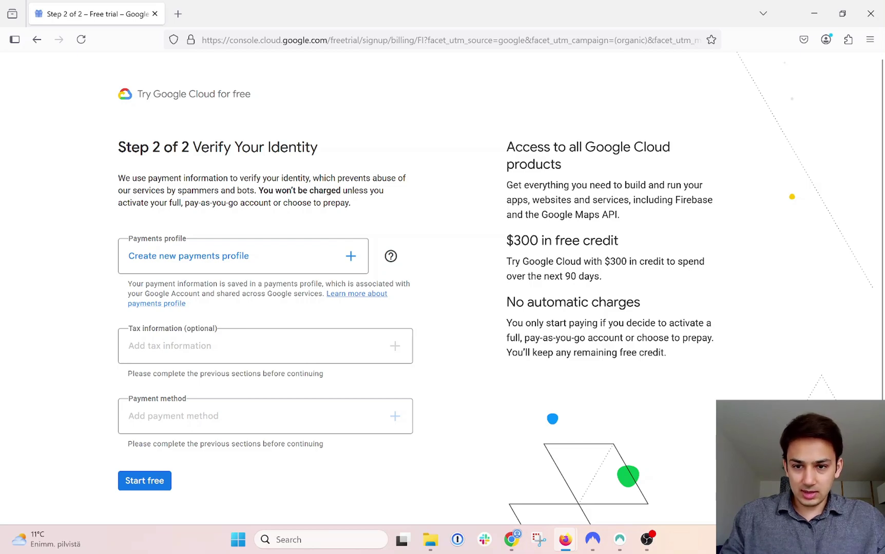
Read why payment information is required, the terms on automatic charges, and the sections of the identity verification form.
{"action": "left_click_drag", "start_coordinate": [282, 191], "coordinate": [263, 203]}
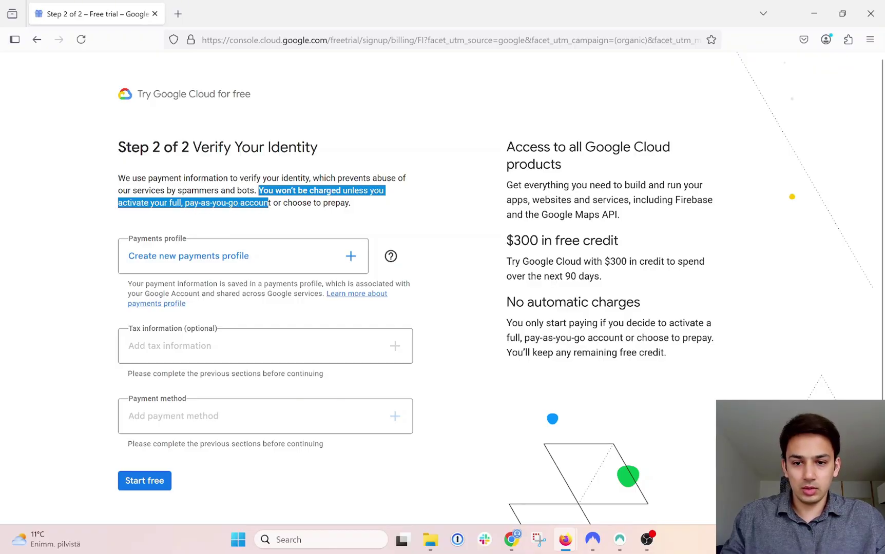
{"action": "left_click", "coordinate": [269, 203]}
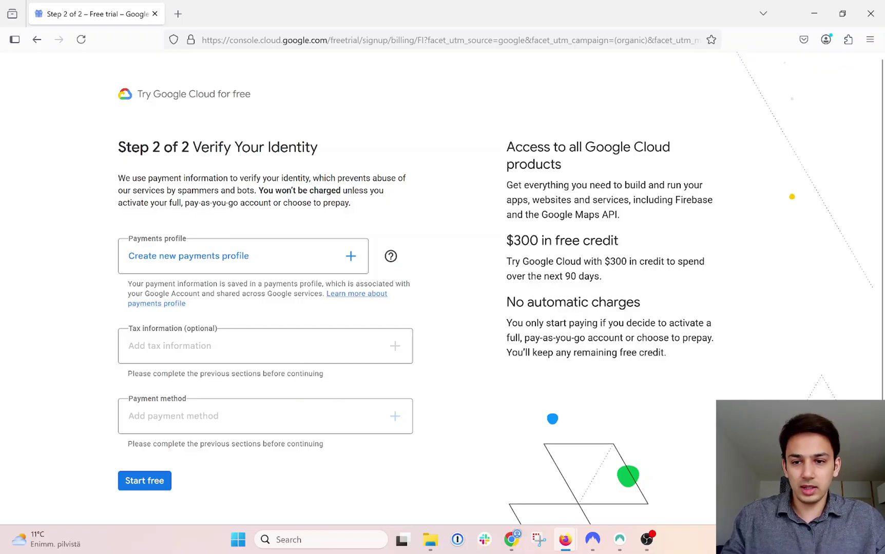
{"action": "mouse_move", "coordinate": [263, 178]}
{"action": "left_mouse_down"}
{"action": "mouse_move", "coordinate": [359, 179]}
{"action": "mouse_move", "coordinate": [181, 203]}
{"action": "mouse_move", "coordinate": [254, 191]}
{"action": "left_mouse_up"}
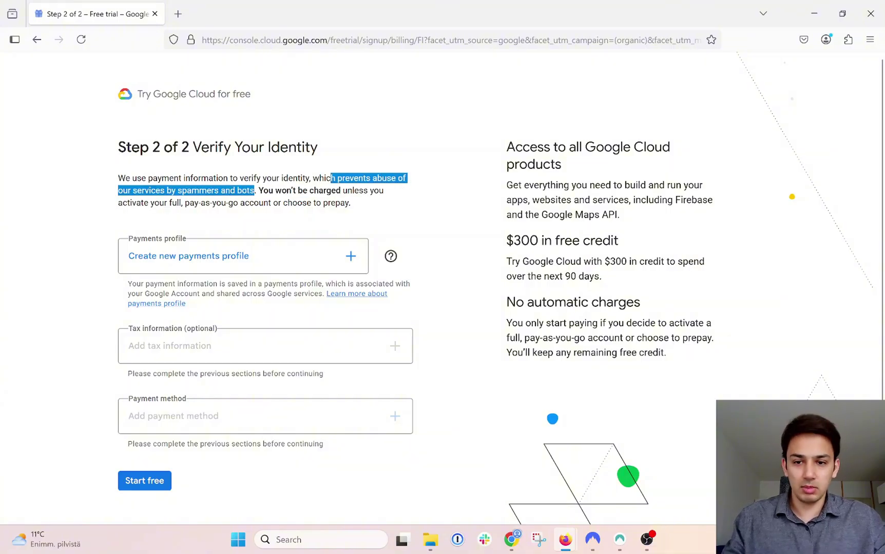
{"action": "left_click", "coordinate": [256, 191]}
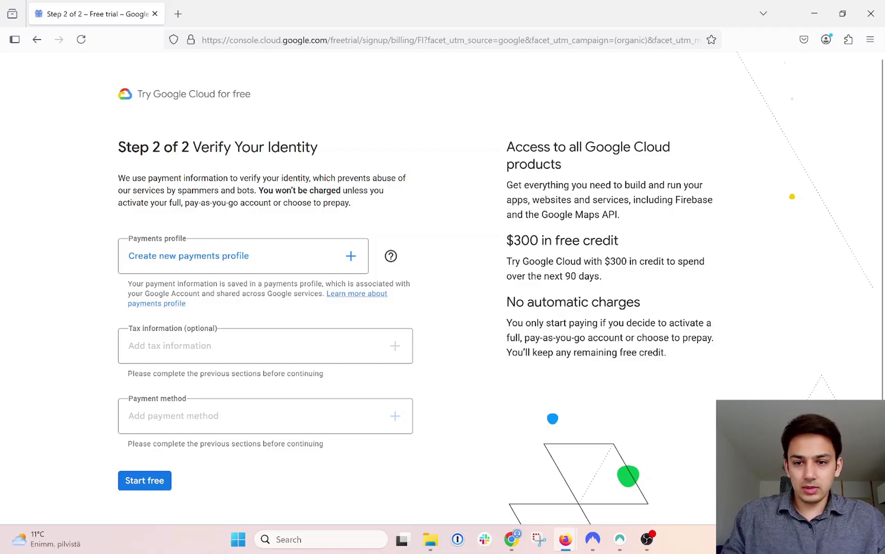
{"action": "left_click_drag", "start_coordinate": [264, 190], "coordinate": [288, 191]}
{"action": "left_click", "coordinate": [288, 191]}
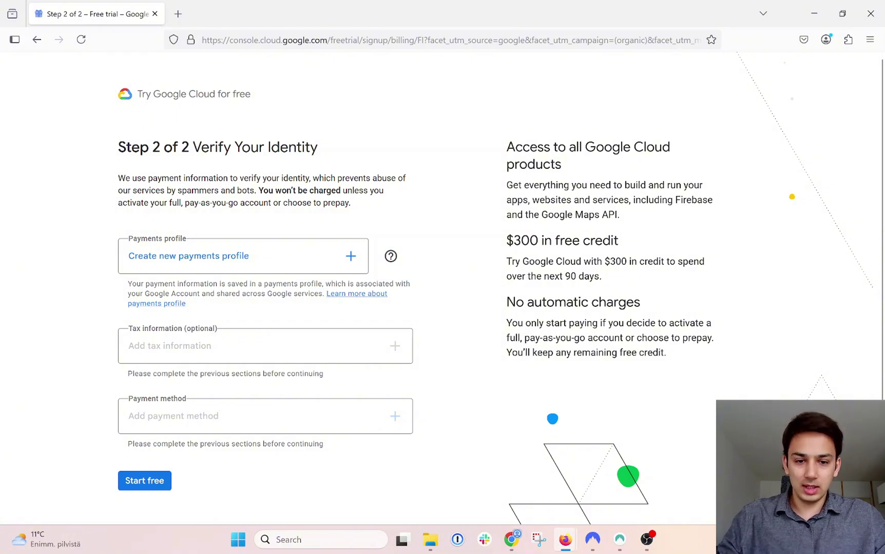
{"action": "left_click_drag", "start_coordinate": [506, 301], "coordinate": [640, 301]}
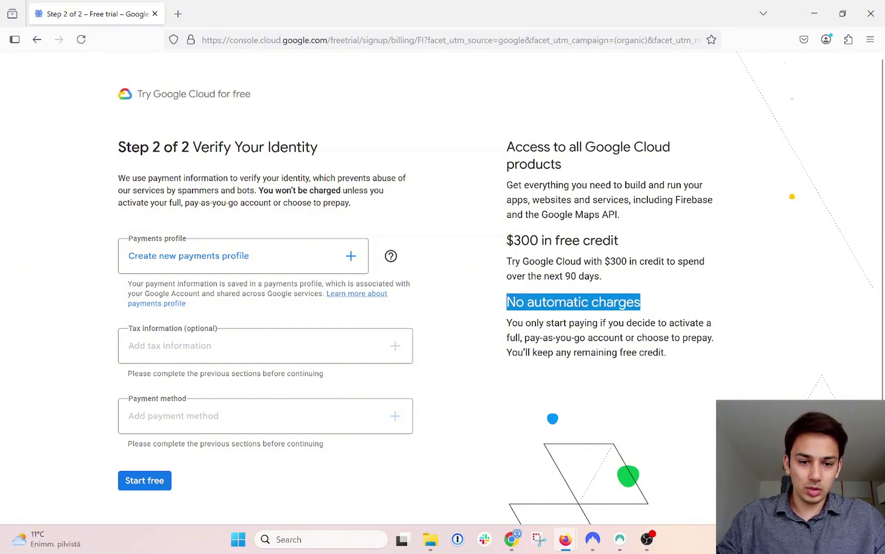
{"action": "left_click", "coordinate": [622, 320]}
{"action": "left_click_drag", "start_coordinate": [506, 323], "coordinate": [507, 353]}
{"action": "left_click", "coordinate": [626, 339]}
{"action": "left_click", "coordinate": [675, 358]}
{"action": "left_click", "coordinate": [507, 349]}
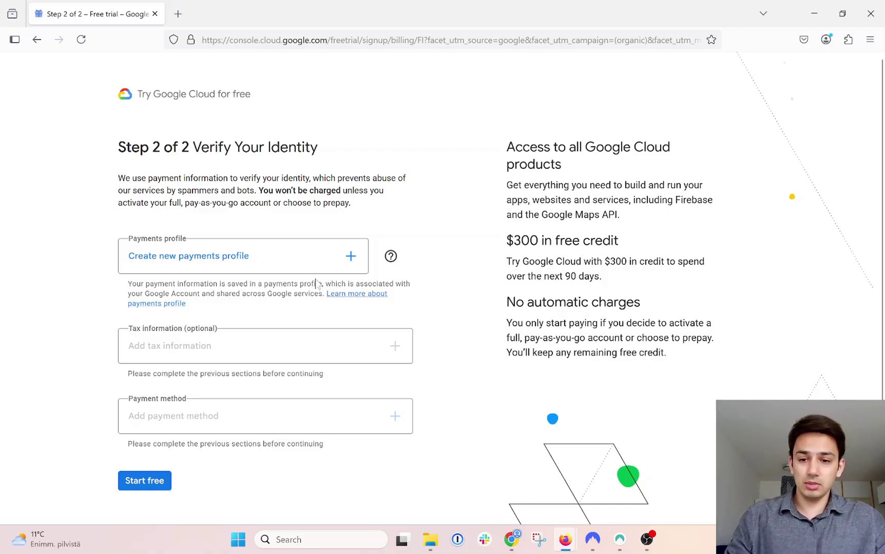
{"action": "scroll", "coordinate": [414, 252], "scroll_direction": "down", "scroll_amount": 1}
{"action": "scroll", "coordinate": [210, 259], "scroll_direction": "up", "scroll_amount": 1}
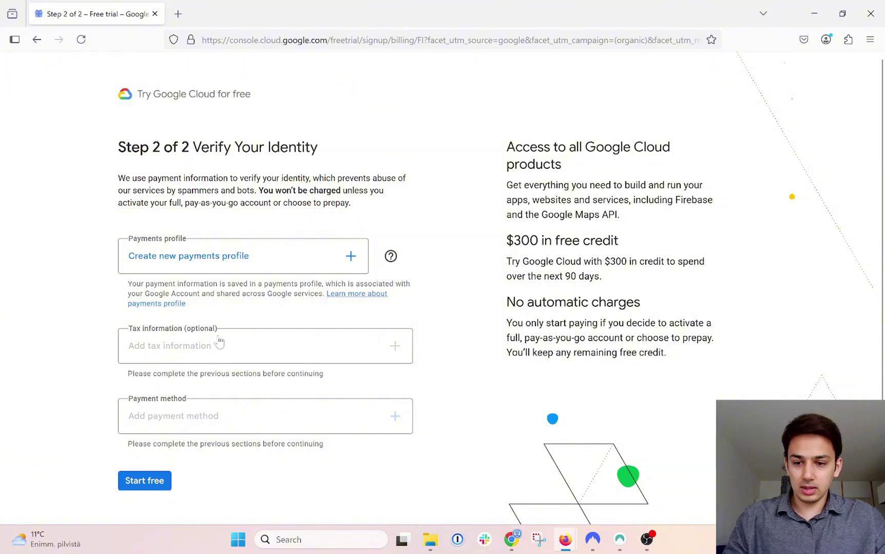
{"action": "scroll", "coordinate": [277, 414], "scroll_direction": "down", "scroll_amount": 1}
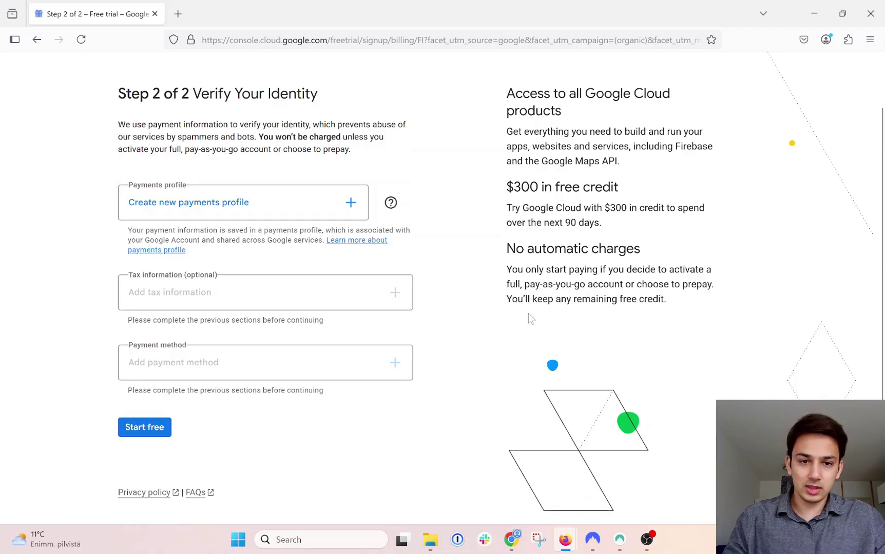
{"action": "scroll", "coordinate": [529, 317], "scroll_direction": "up", "scroll_amount": 1}
{"action": "scroll", "coordinate": [531, 319], "scroll_direction": "down", "scroll_amount": 1}
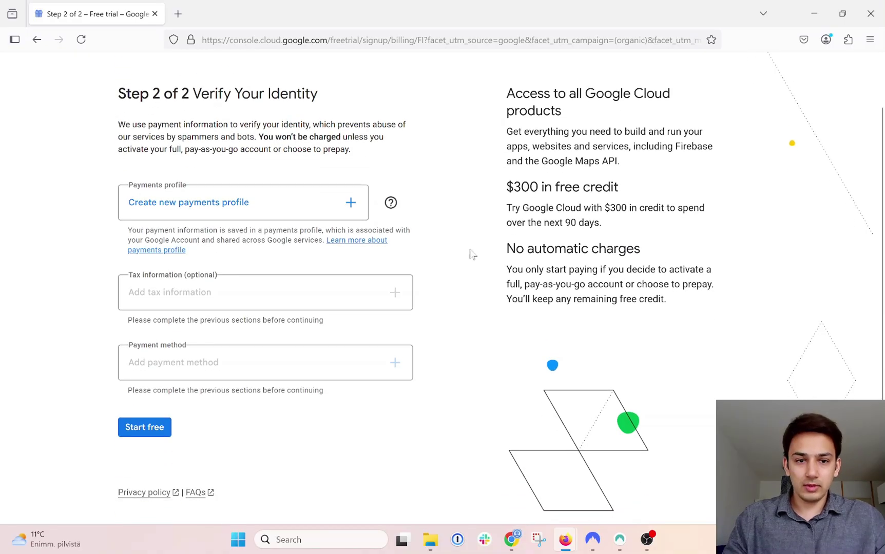
{"action": "scroll", "coordinate": [470, 252], "scroll_direction": "up", "scroll_amount": 1}
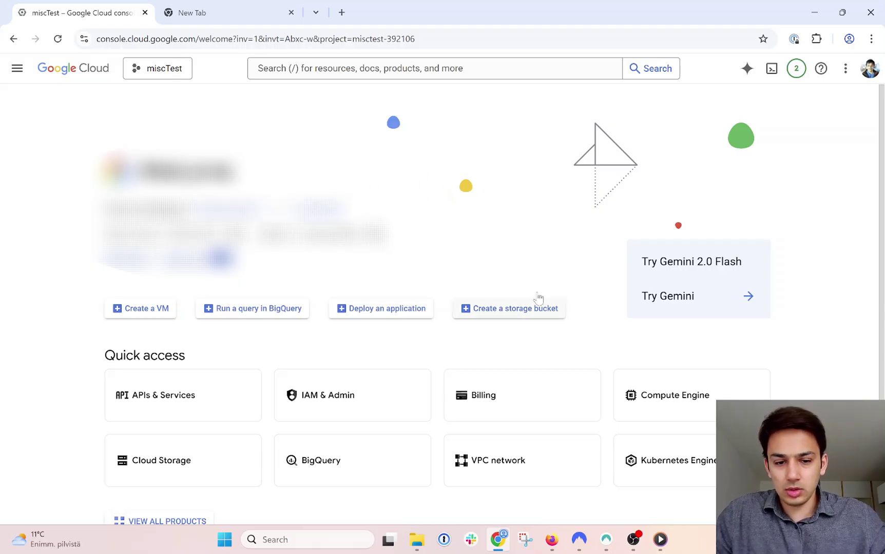
{"action": "scroll", "coordinate": [790, 379], "scroll_direction": "down", "scroll_amount": 1}
{"action": "left_click", "coordinate": [18, 75]}
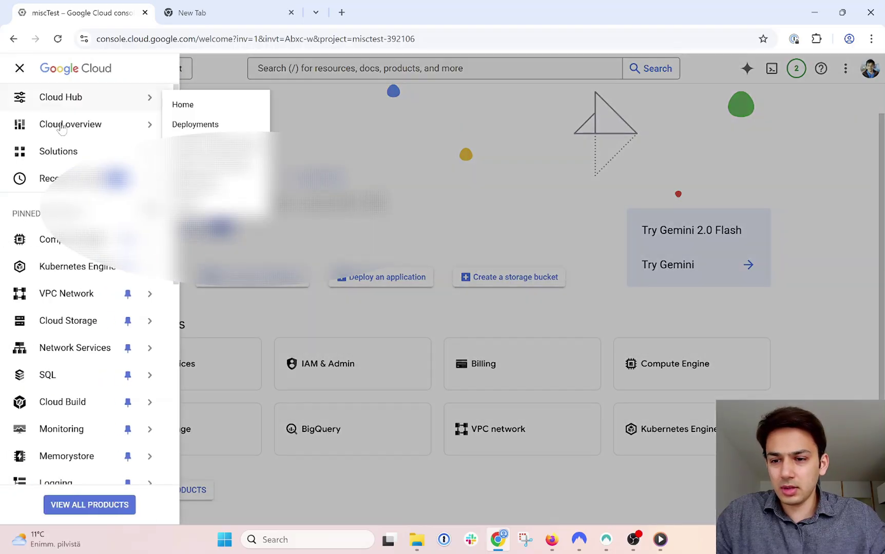
{"action": "scroll", "coordinate": [82, 308], "scroll_direction": "down", "scroll_amount": 5}
{"action": "scroll", "coordinate": [85, 308], "scroll_direction": "up", "scroll_amount": 5}
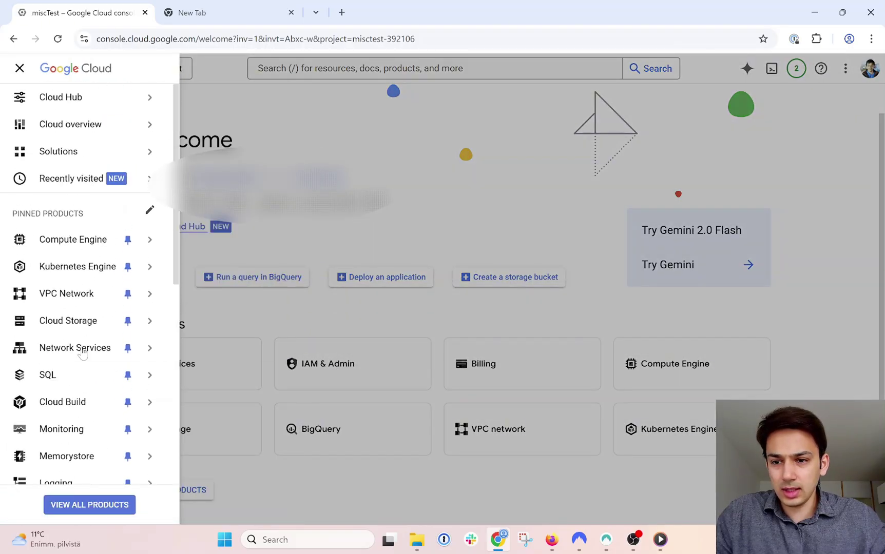
{"action": "left_click", "coordinate": [529, 154]}
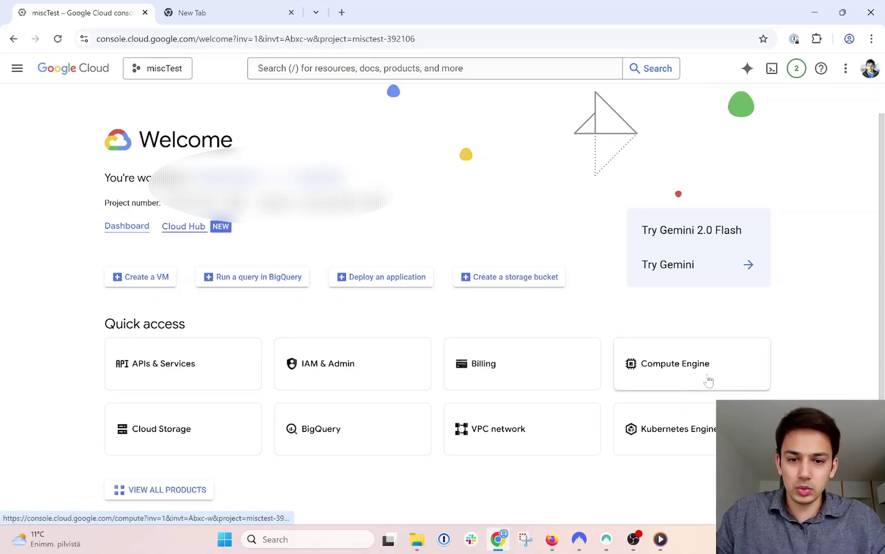
Open the VM instances page of Compute Engine and start creating a new instance.
{"action": "left_click", "coordinate": [726, 377]}
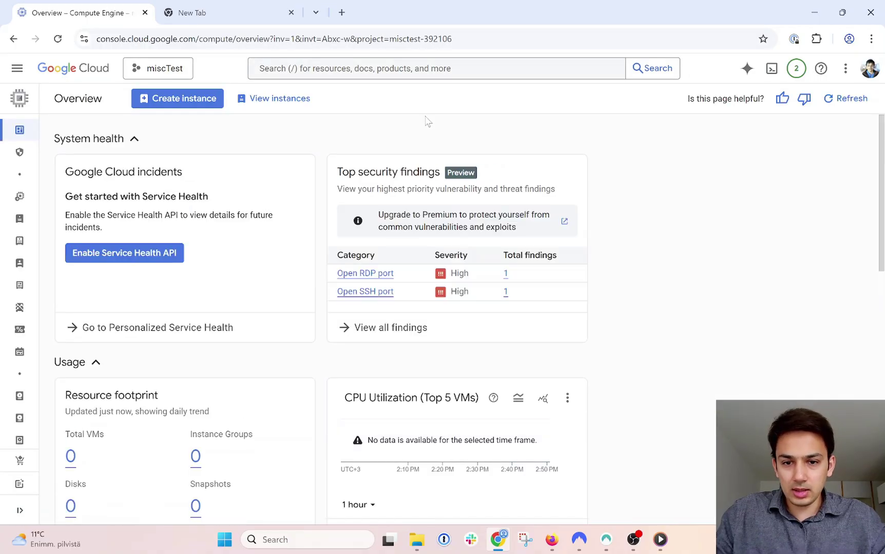
{"action": "scroll", "coordinate": [322, 403], "scroll_direction": "down", "scroll_amount": 1}
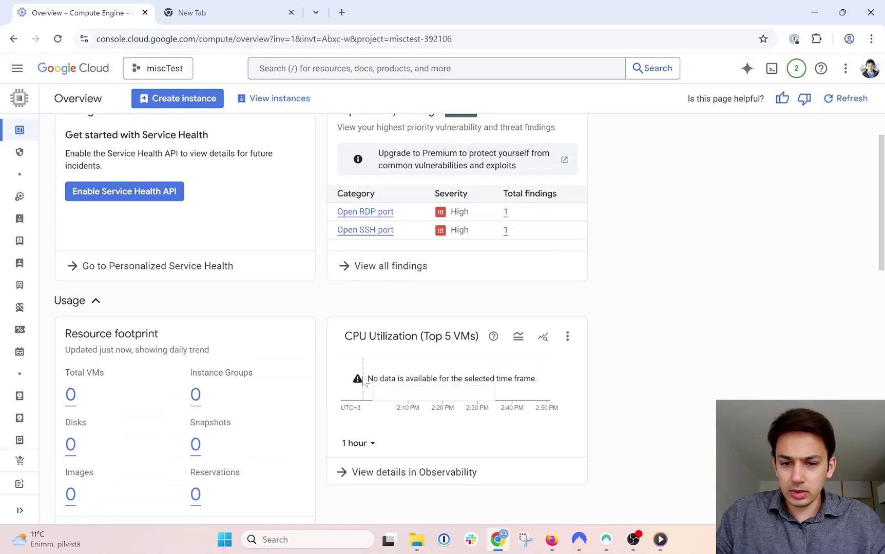
{"action": "scroll", "coordinate": [365, 372], "scroll_direction": "up", "scroll_amount": 1}
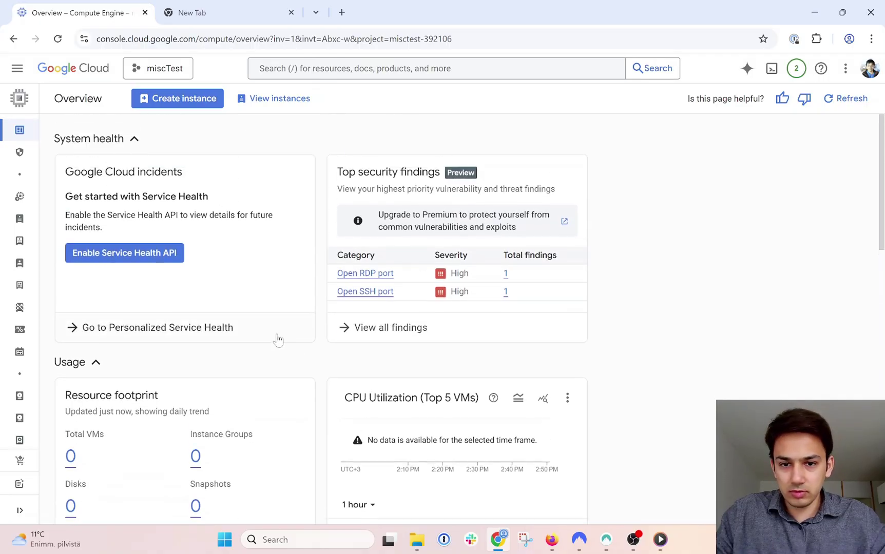
{"action": "scroll", "coordinate": [303, 340], "scroll_direction": "down", "scroll_amount": 3}
{"action": "scroll", "coordinate": [306, 340], "scroll_direction": "up", "scroll_amount": 3}
{"action": "mouse_move", "coordinate": [3, 234]}
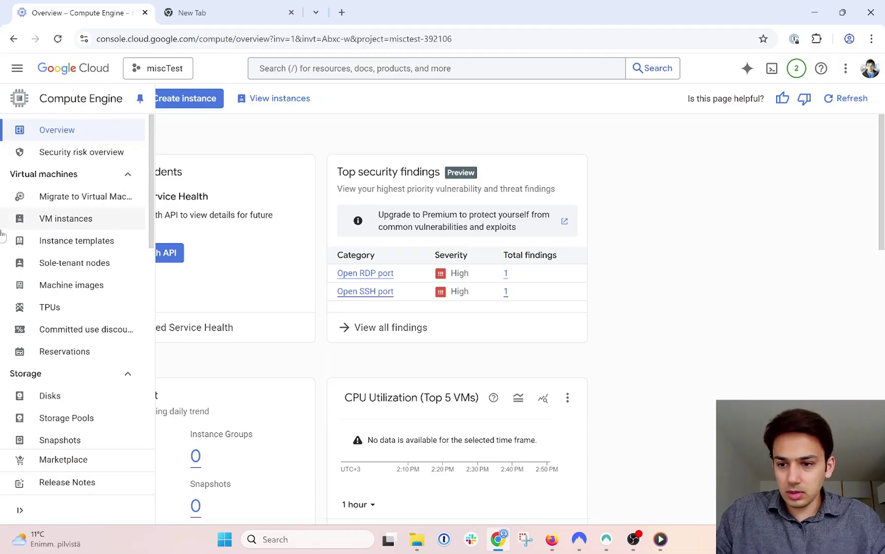
{"action": "left_click", "coordinate": [86, 226]}
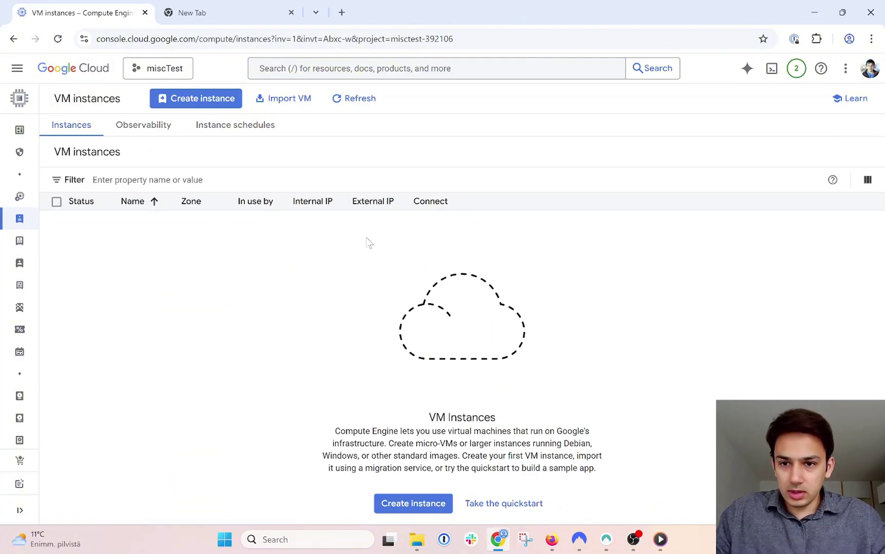
{"action": "left_click", "coordinate": [205, 101]}
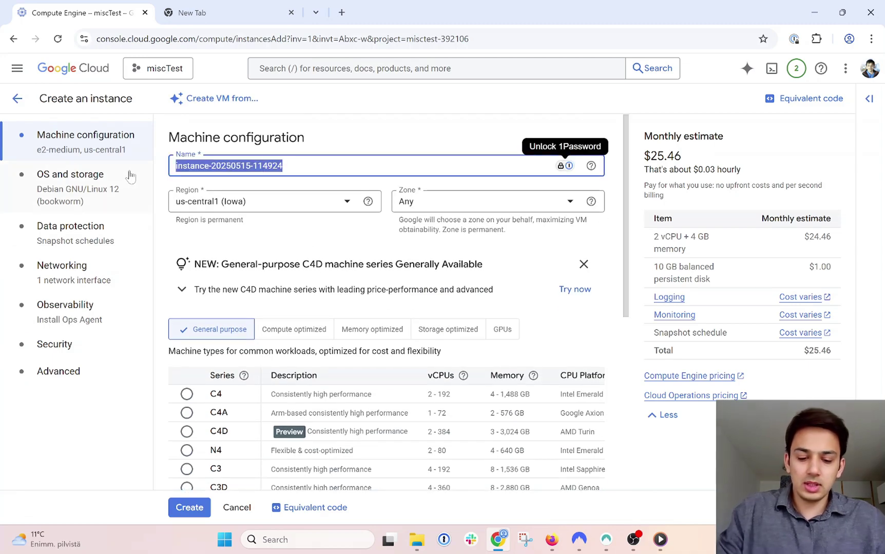
Name the new instance ai-tests.
{"action": "type", "text": "a"}
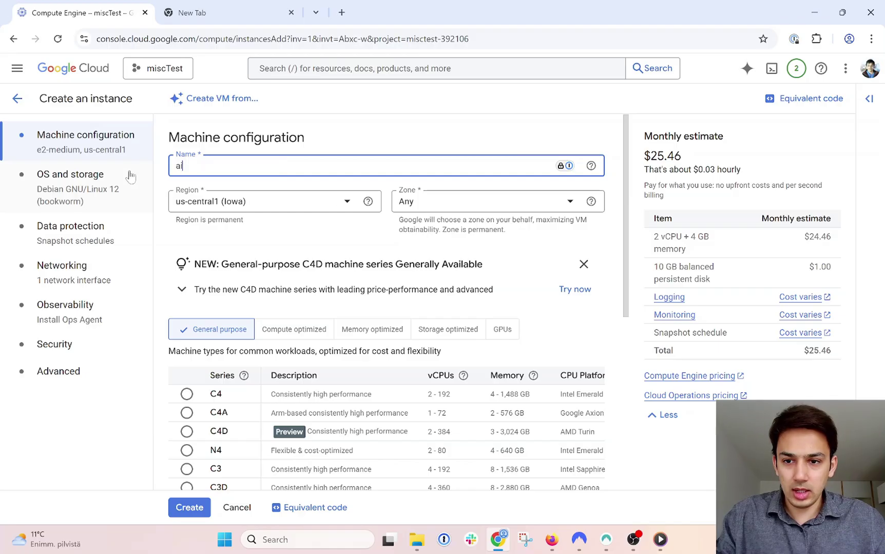
{"action": "type", "text": "i-tests"}
{"action": "left_click", "coordinate": [373, 142]}
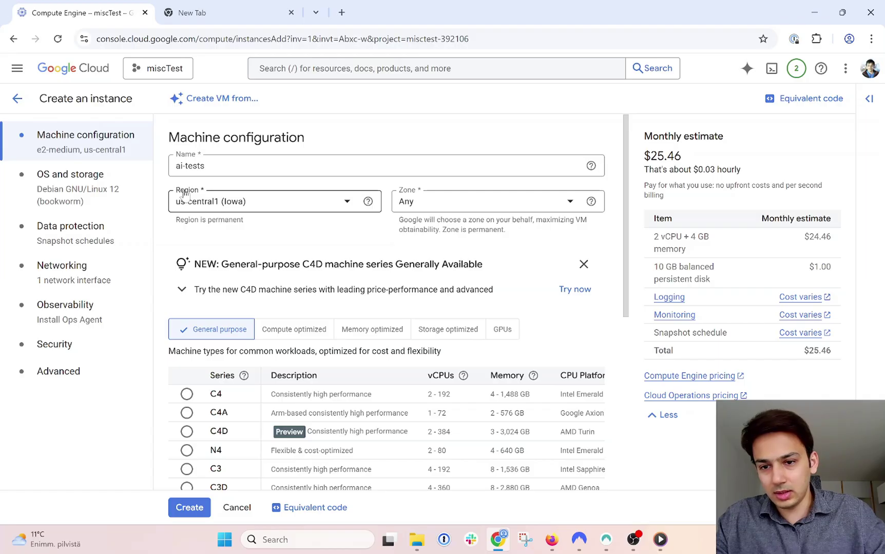
Switch the machine configuration to the GPUs category and review the available GPU counts and machine type settings.
{"action": "left_click", "coordinate": [503, 331]}
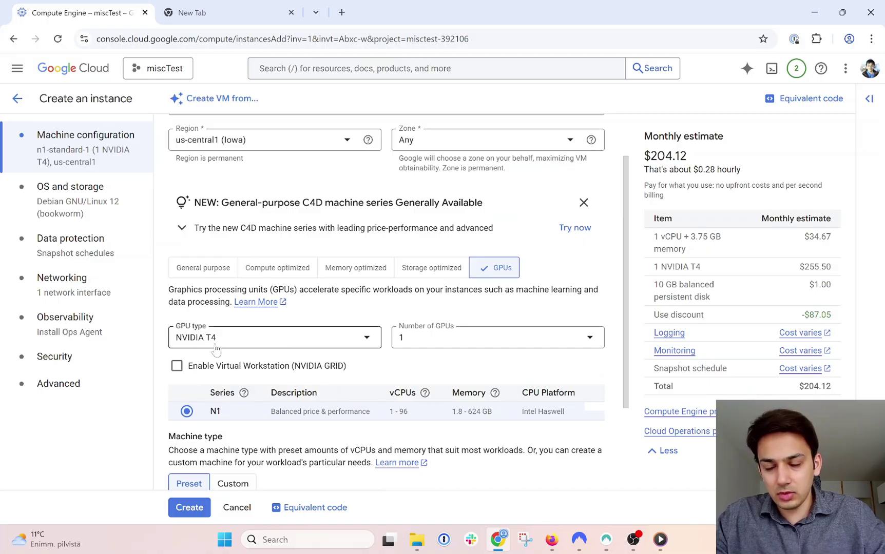
{"action": "left_click", "coordinate": [484, 339]}
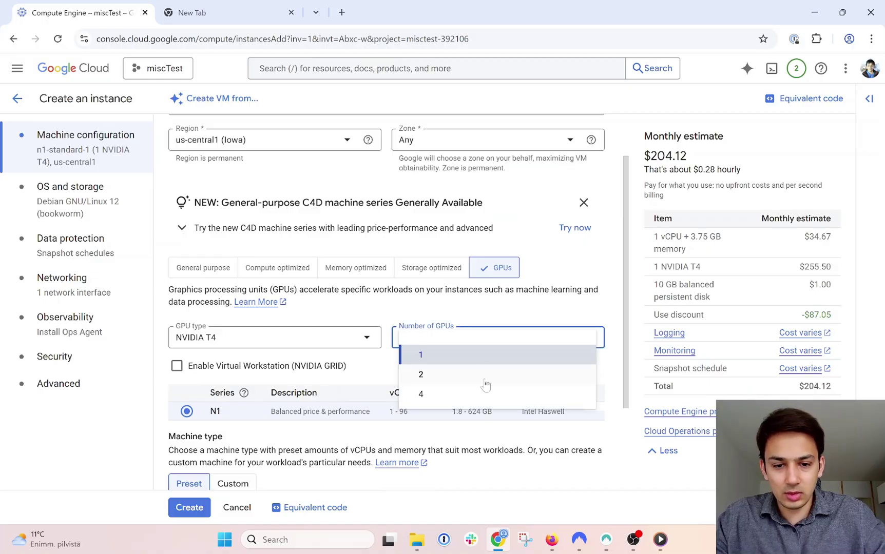
{"action": "left_click", "coordinate": [449, 307]}
{"action": "scroll", "coordinate": [328, 336], "scroll_direction": "down", "scroll_amount": 2}
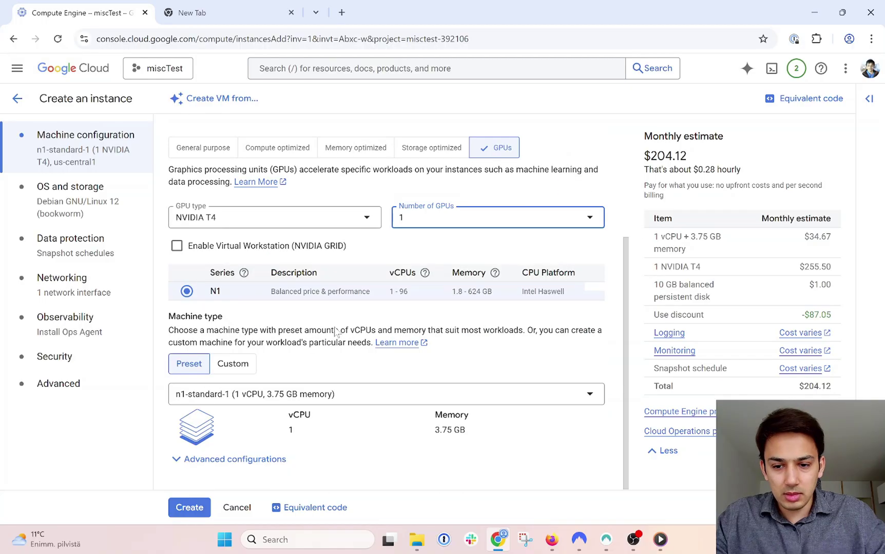
{"action": "scroll", "coordinate": [359, 343], "scroll_direction": "up", "scroll_amount": 2}
{"action": "scroll", "coordinate": [365, 346], "scroll_direction": "up", "scroll_amount": 1}
Set the instance's region to europe-central2 (Warsaw).
{"action": "left_click", "coordinate": [354, 202]}
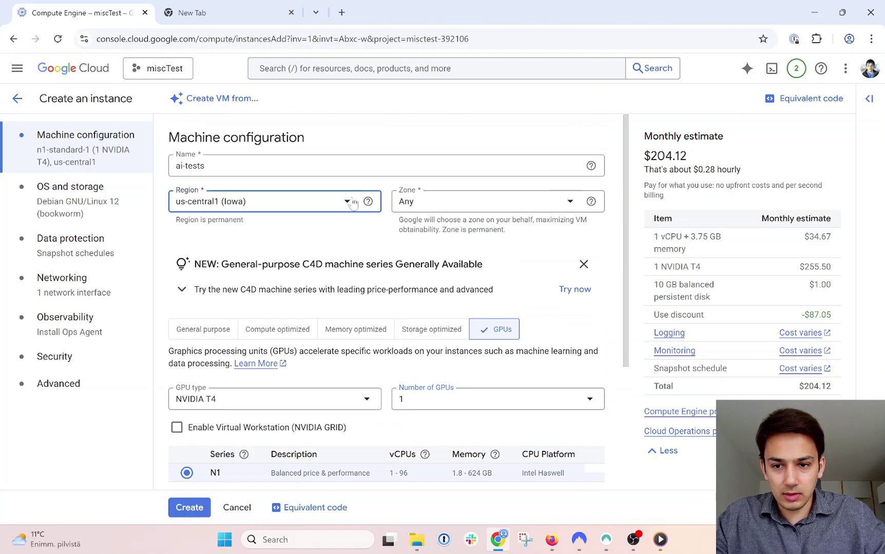
{"action": "scroll", "coordinate": [317, 267], "scroll_direction": "down", "scroll_amount": 4}
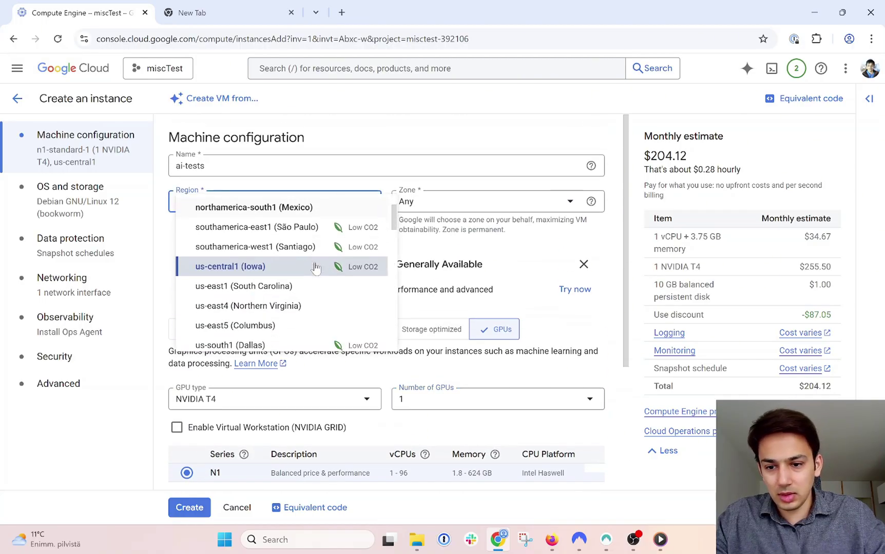
{"action": "scroll", "coordinate": [316, 266], "scroll_direction": "down", "scroll_amount": 1}
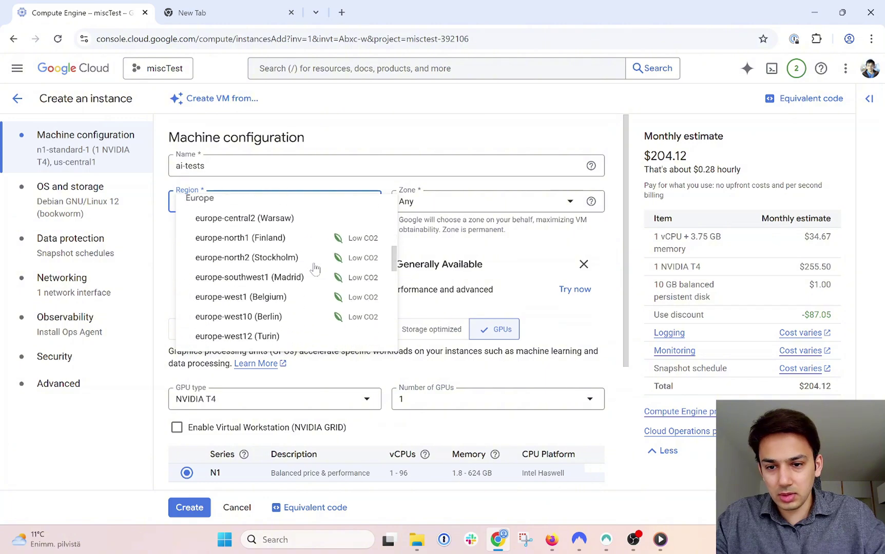
{"action": "left_click", "coordinate": [291, 219]}
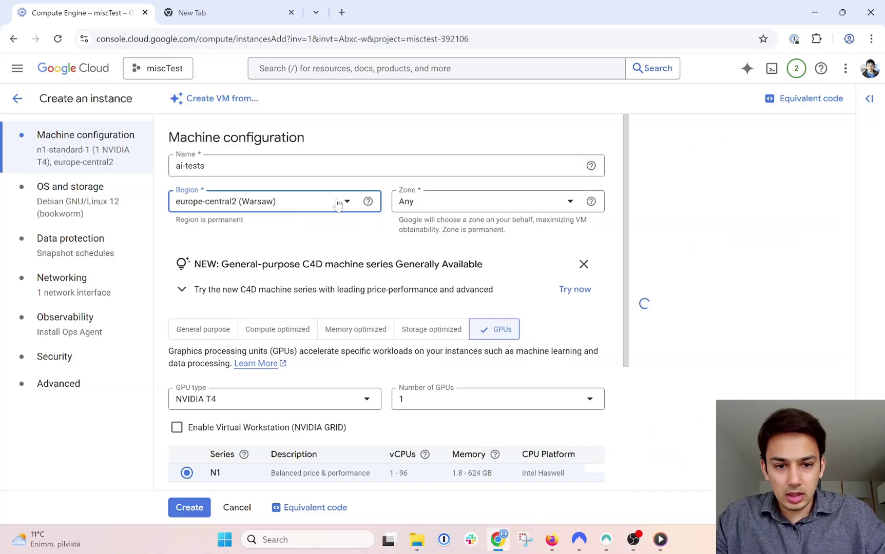
Try europe-north2 (Stockholm) as the instance's region and switch back to europe-central2 (Warsaw).
{"action": "left_click", "coordinate": [338, 205]}
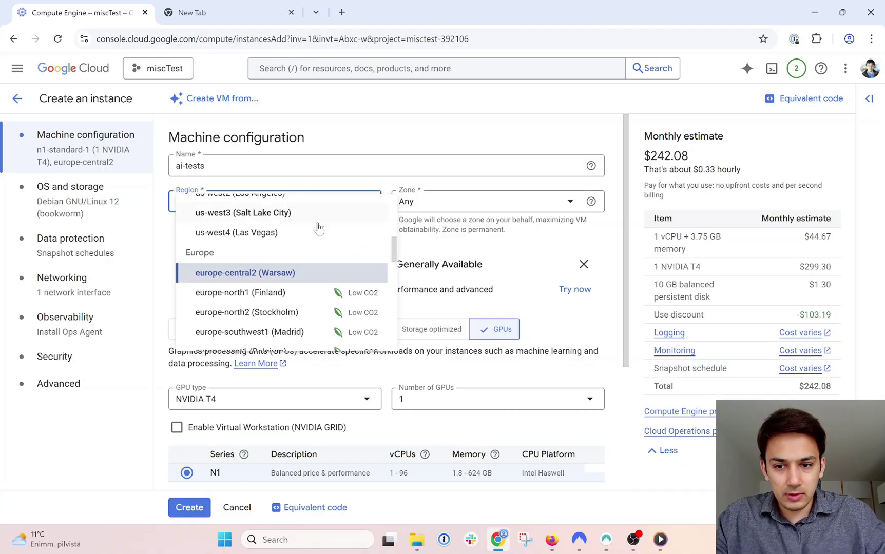
{"action": "left_click", "coordinate": [300, 314]}
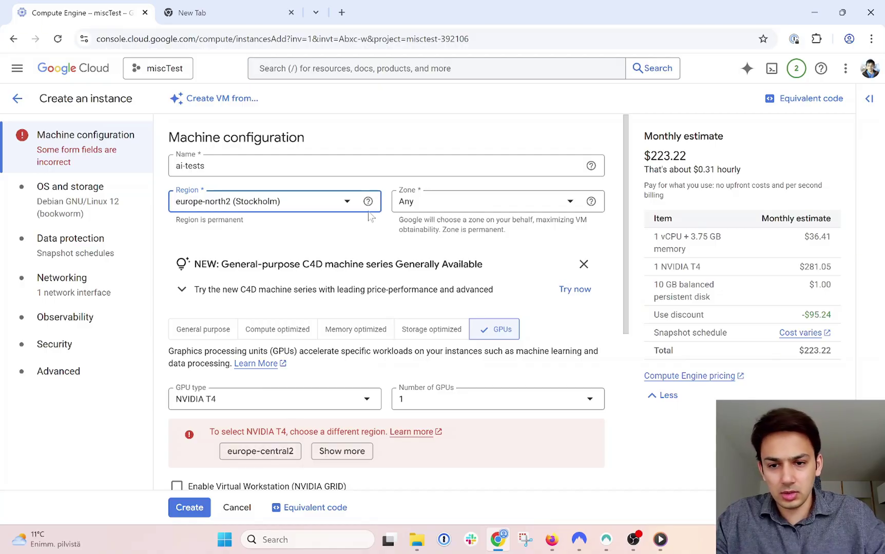
{"action": "left_click", "coordinate": [337, 215]}
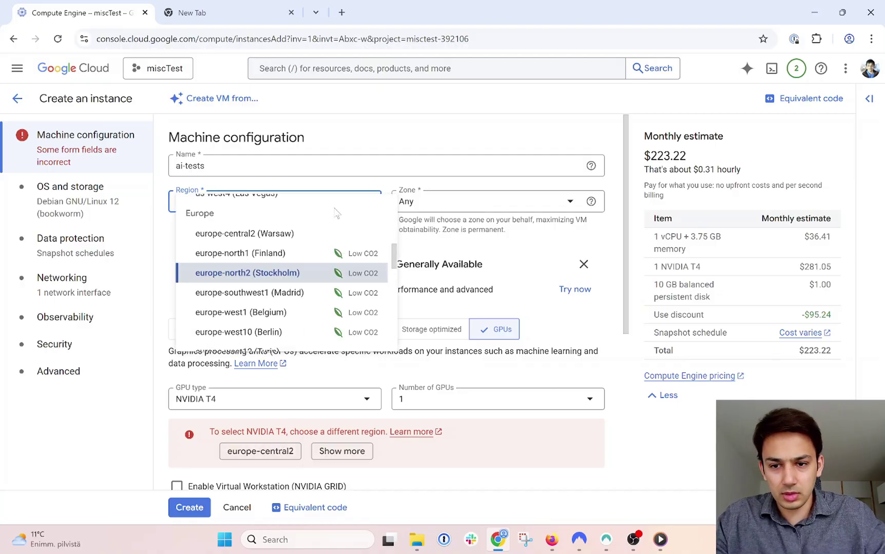
{"action": "left_click", "coordinate": [268, 237]}
{"action": "key", "text": "ctrl+l"}
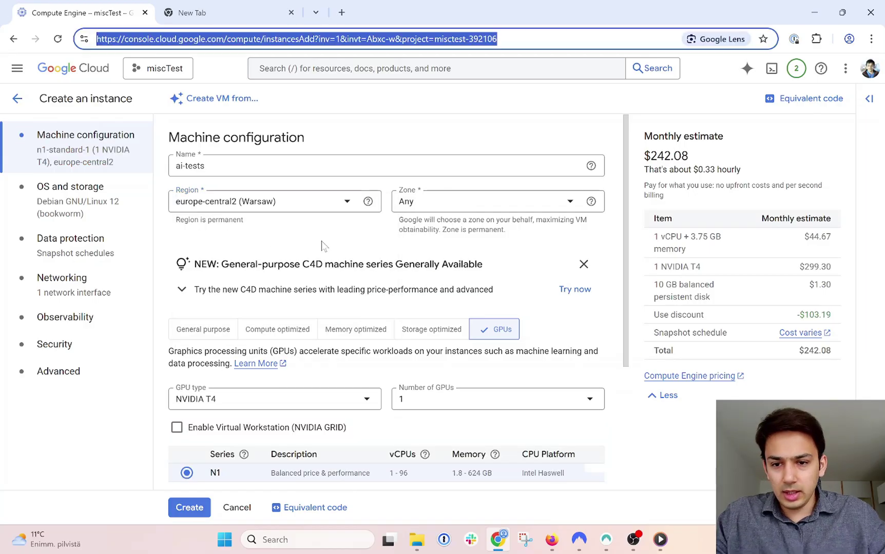
Check the zone setting and choose the preset machine type n1-standard-2 (2 vCPU, 1 core, 7.5 GB memory).
{"action": "left_click", "coordinate": [441, 201]}
{"action": "left_click", "coordinate": [356, 241]}
{"action": "scroll", "coordinate": [356, 241], "scroll_direction": "down", "scroll_amount": 1}
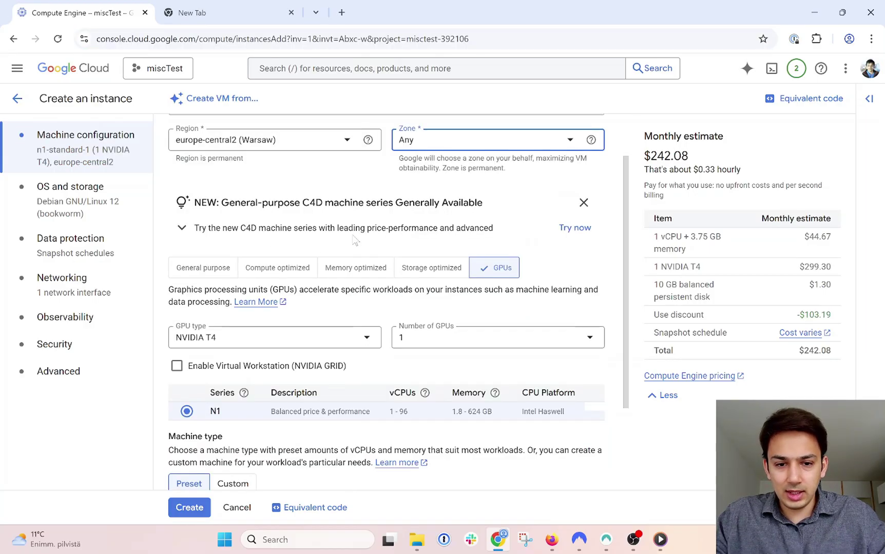
{"action": "scroll", "coordinate": [356, 241], "scroll_direction": "up", "scroll_amount": 1}
{"action": "scroll", "coordinate": [356, 241], "scroll_direction": "down", "scroll_amount": 2}
{"action": "scroll", "coordinate": [354, 240], "scroll_direction": "down", "scroll_amount": 1}
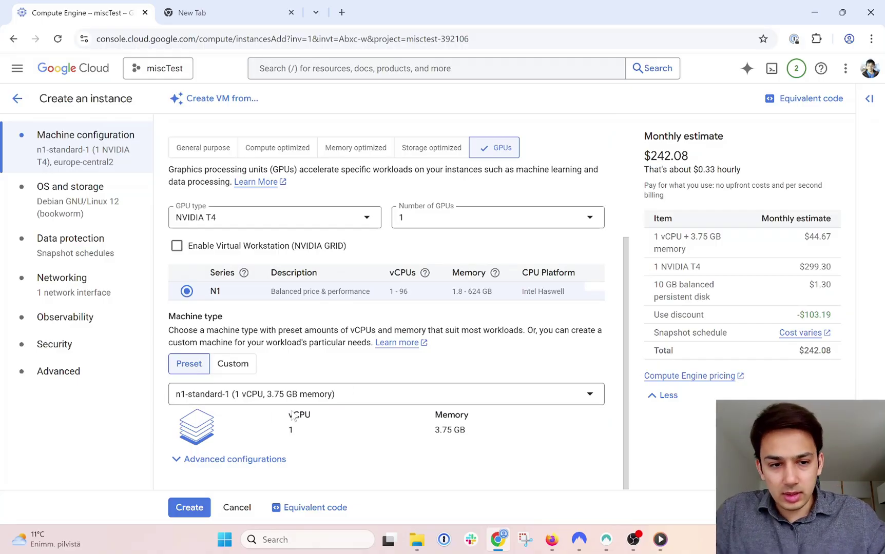
{"action": "left_click", "coordinate": [468, 398]}
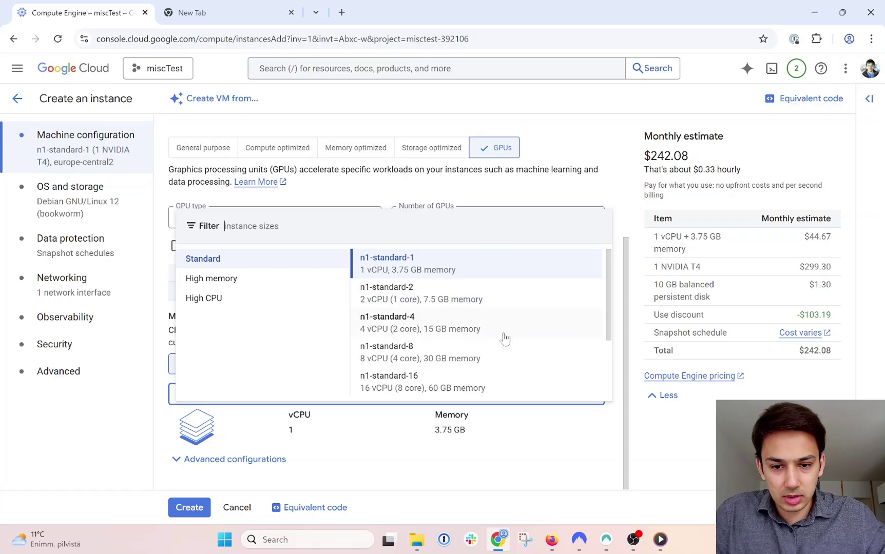
{"action": "left_click", "coordinate": [479, 304]}
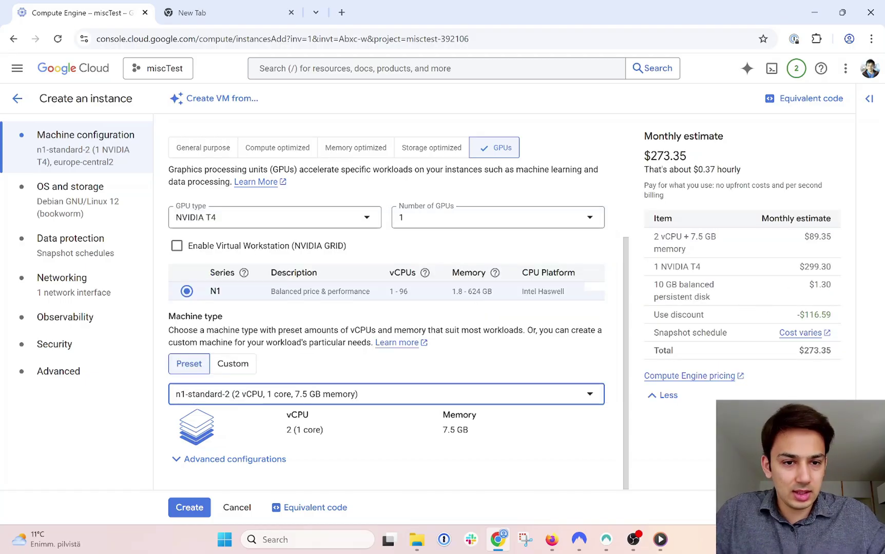
Examine the monthly cost estimate, the hourly rate, the pay-per-use billing note and the cost of the NVIDIA T4 GPU.
{"action": "left_click_drag", "start_coordinate": [643, 137], "coordinate": [728, 144]}
{"action": "left_click", "coordinate": [727, 145]}
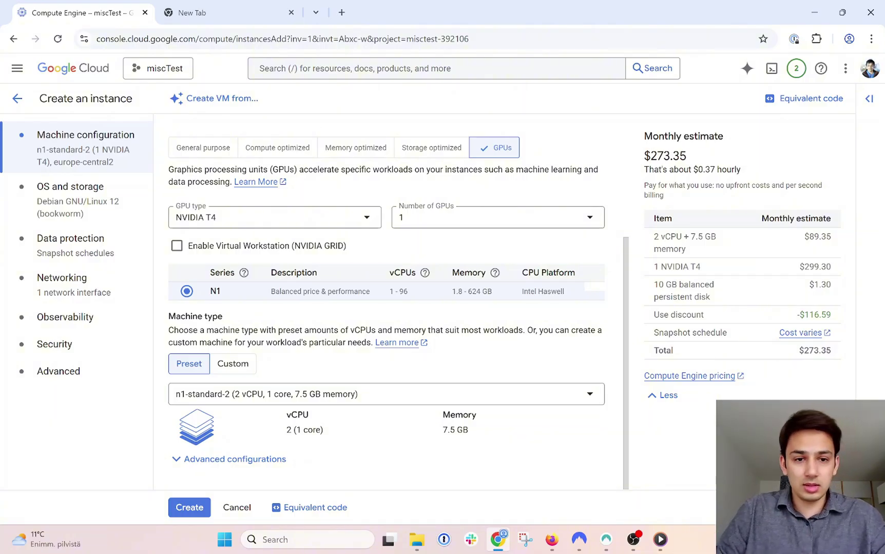
{"action": "left_click_drag", "start_coordinate": [643, 136], "coordinate": [643, 157]}
{"action": "left_click", "coordinate": [706, 152]}
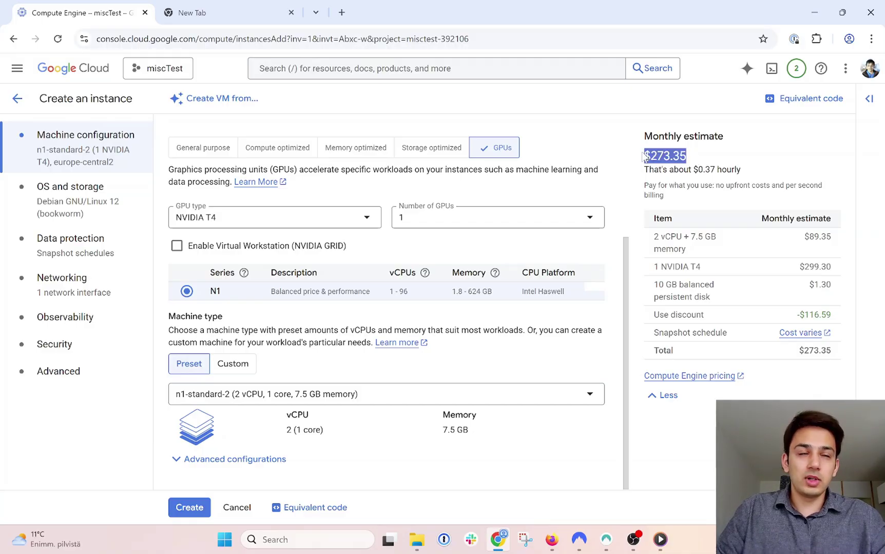
{"action": "left_click", "coordinate": [694, 157]}
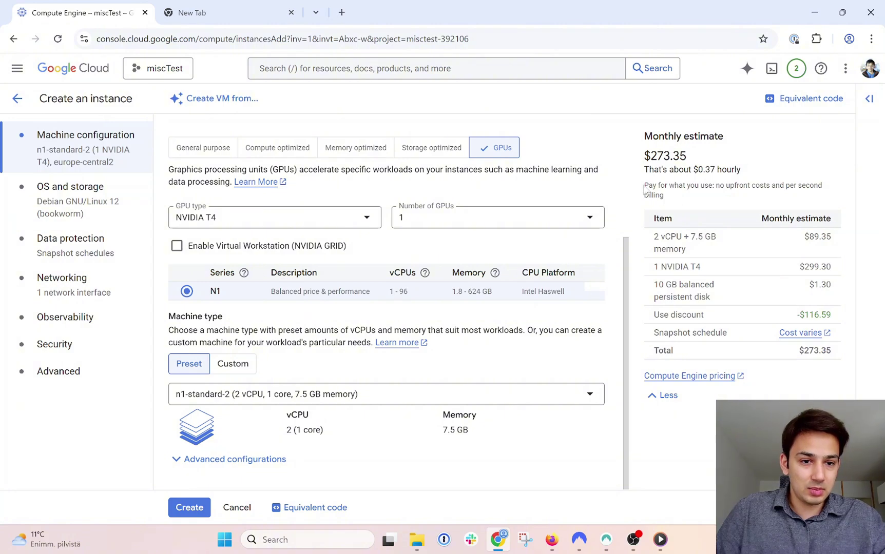
{"action": "left_click_drag", "start_coordinate": [646, 188], "coordinate": [824, 187]}
{"action": "left_click", "coordinate": [825, 186]}
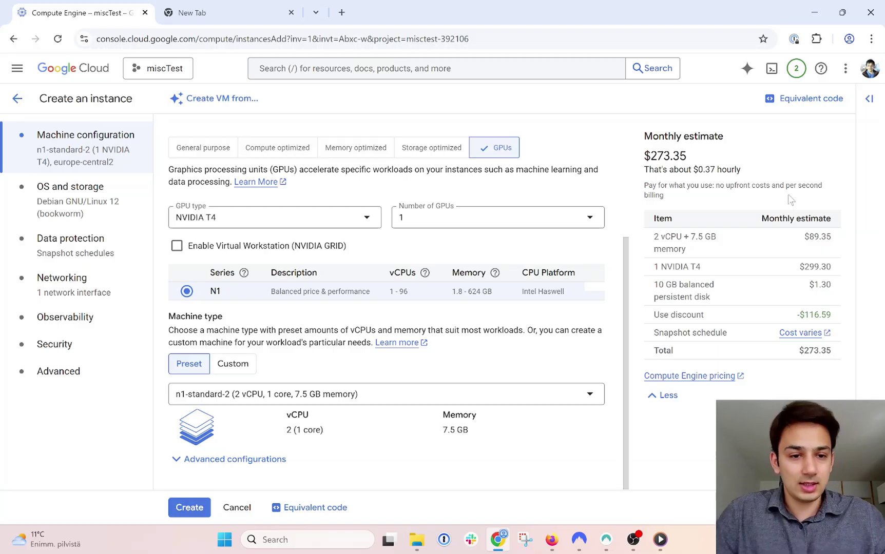
{"action": "left_click_drag", "start_coordinate": [692, 170], "coordinate": [710, 169]}
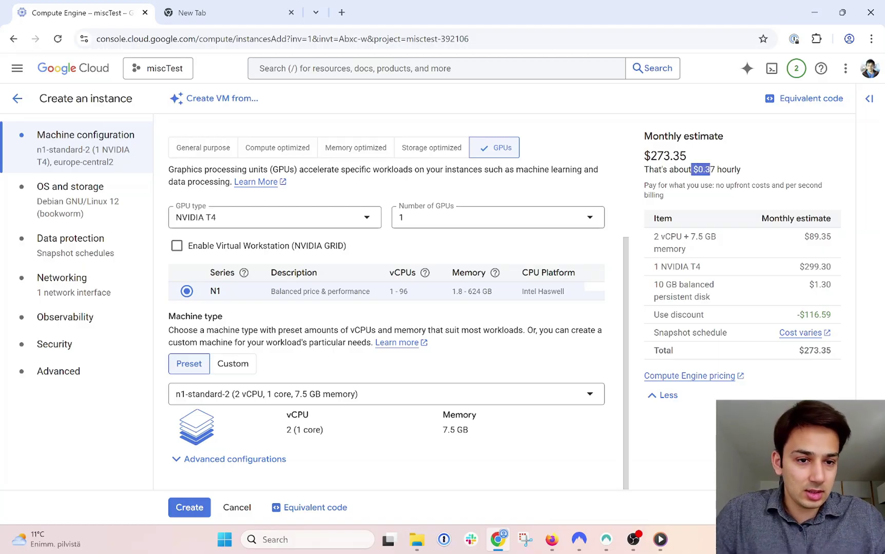
{"action": "left_click", "coordinate": [705, 181]}
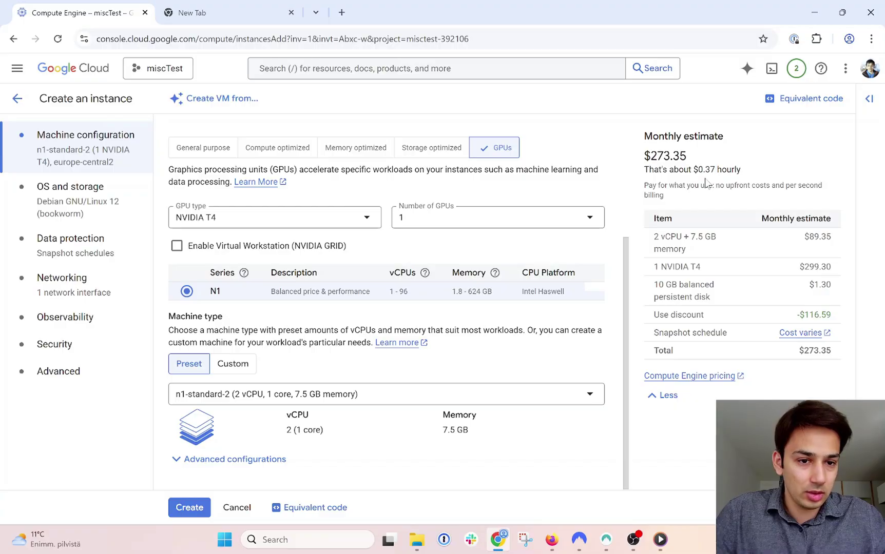
{"action": "double_click", "coordinate": [707, 170]}
{"action": "left_click", "coordinate": [708, 172]}
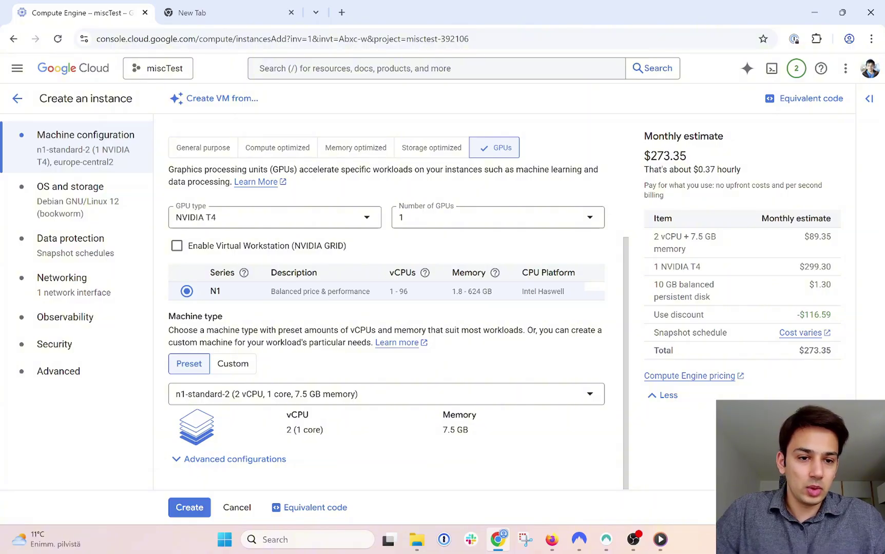
{"action": "left_click_drag", "start_coordinate": [693, 170], "coordinate": [717, 170]}
{"action": "left_click", "coordinate": [717, 171]}
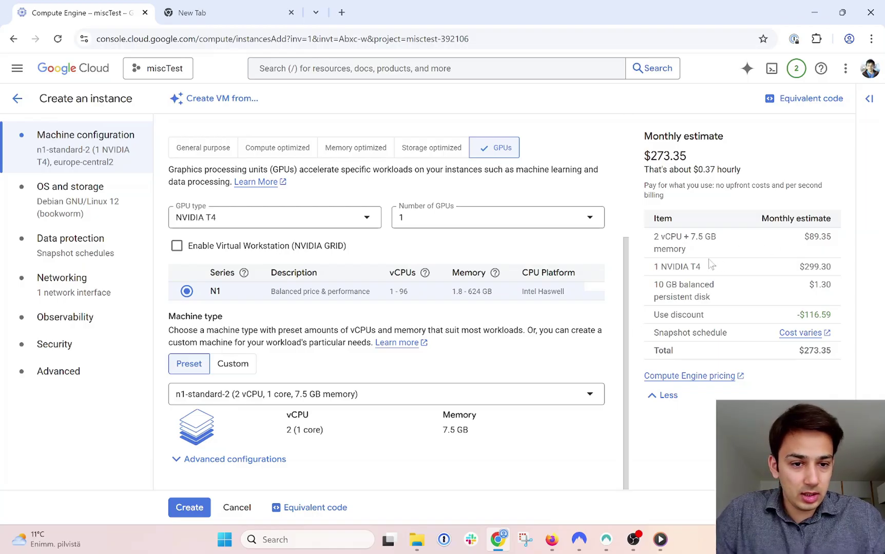
{"action": "left_click", "coordinate": [542, 401]}
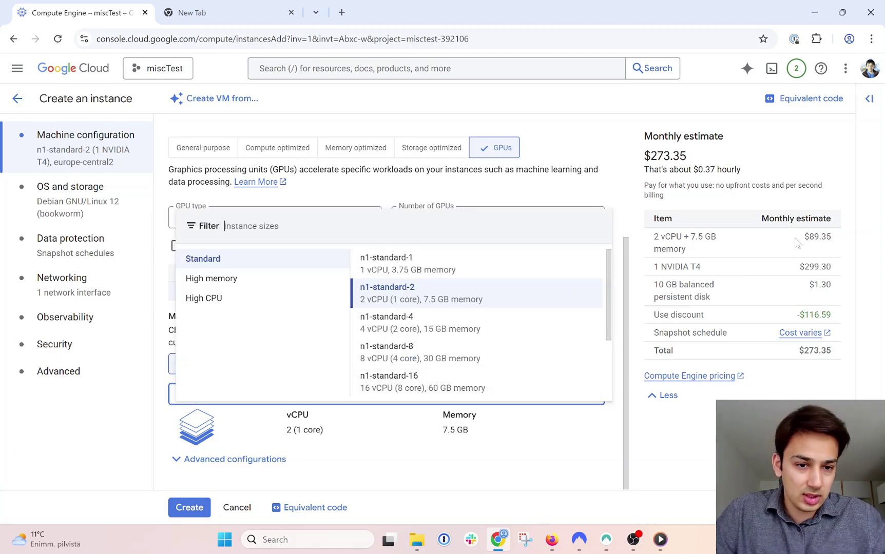
{"action": "left_click", "coordinate": [709, 278]}
{"action": "left_click_drag", "start_coordinate": [799, 268], "coordinate": [833, 271]}
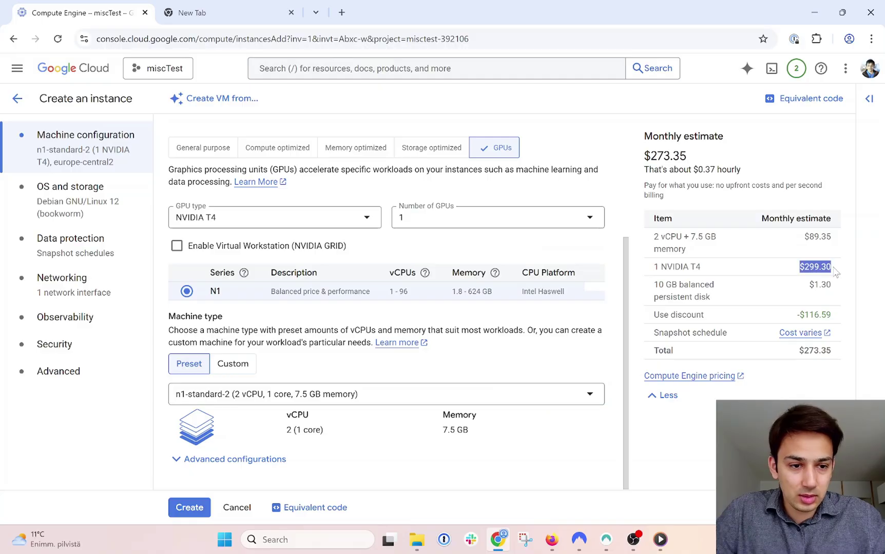
Try the n1-standard-4 machine type (4 vCPU, 2 core, 15 GB memory), check its hourly cost and return to n1-standard-2.
{"action": "left_click", "coordinate": [524, 397]}
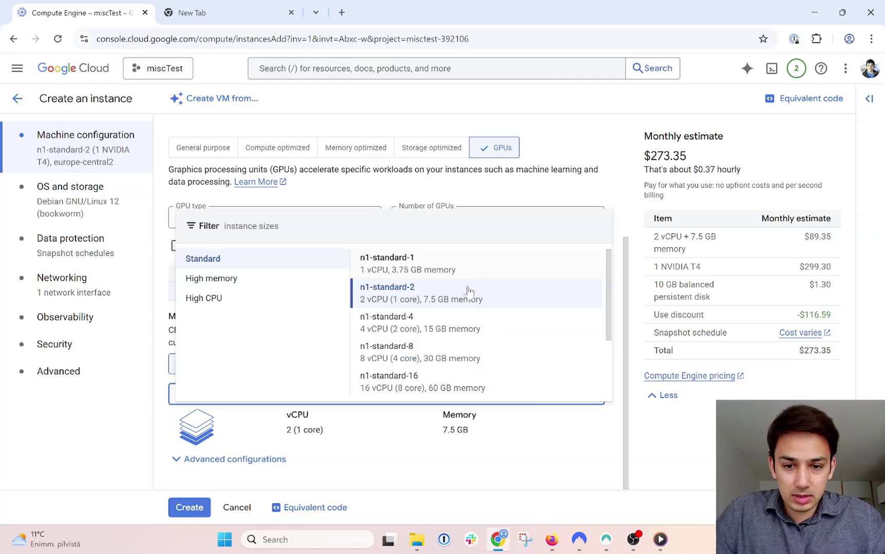
{"action": "left_click", "coordinate": [580, 313]}
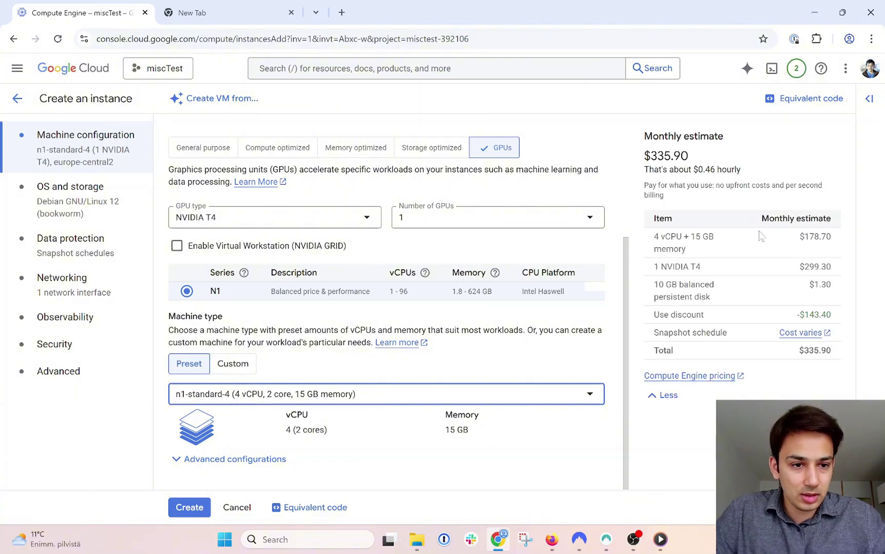
{"action": "left_click_drag", "start_coordinate": [693, 170], "coordinate": [703, 170]}
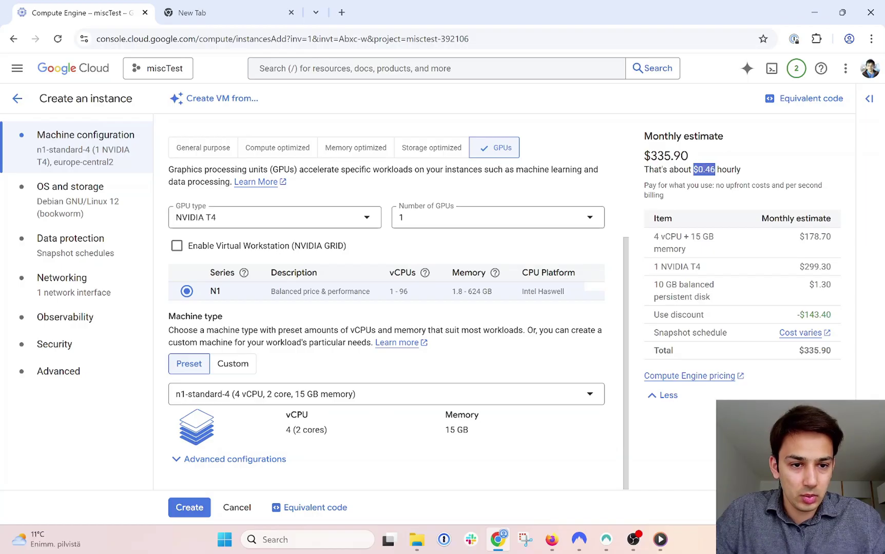
{"action": "left_click", "coordinate": [708, 178]}
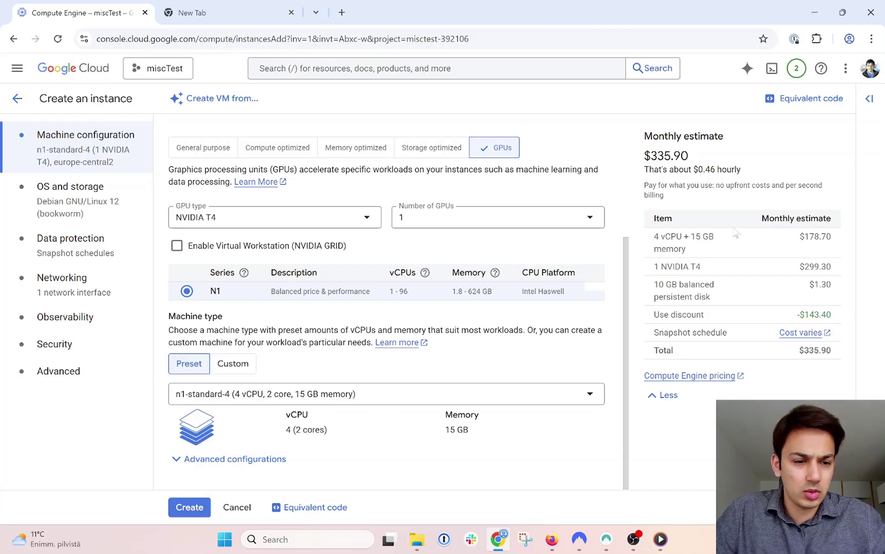
{"action": "left_click", "coordinate": [311, 395]}
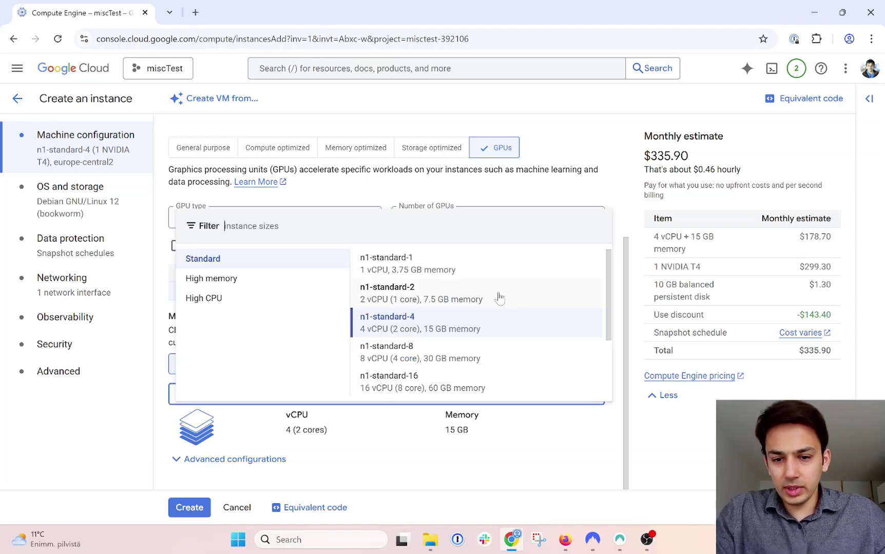
{"action": "left_click", "coordinate": [499, 298]}
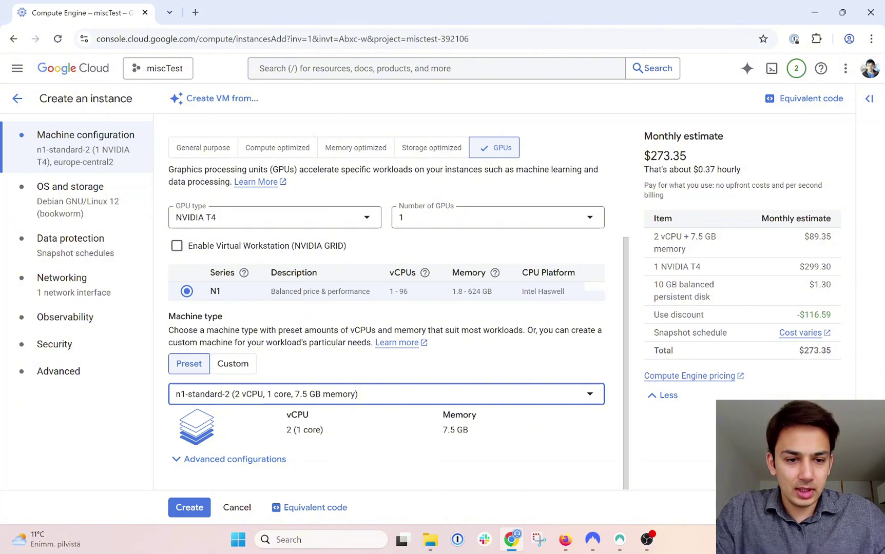
Review the GPU and hourly costs in the estimate and expand the advanced machine configurations to inspect their options.
{"action": "left_click_drag", "start_coordinate": [658, 267], "coordinate": [661, 238]}
{"action": "left_click", "coordinate": [724, 269]}
{"action": "left_click", "coordinate": [794, 267]}
{"action": "left_click", "coordinate": [687, 255]}
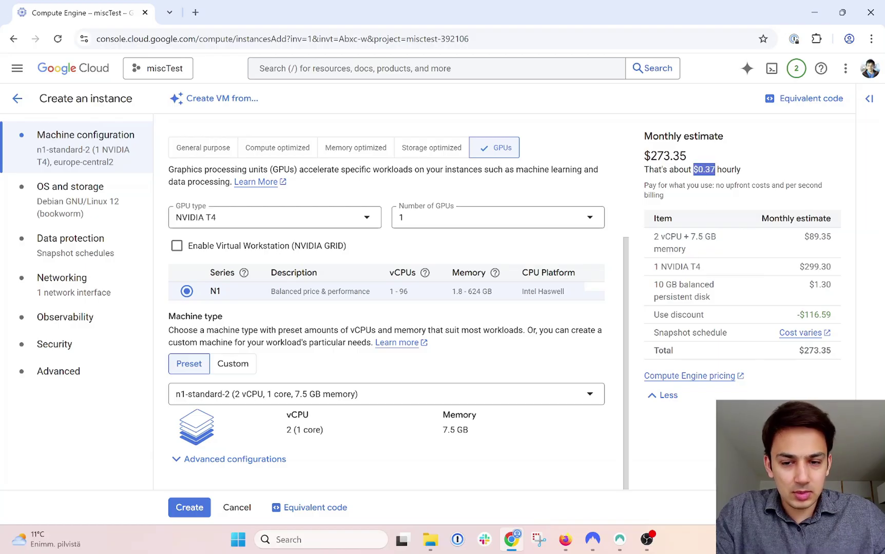
{"action": "left_click", "coordinate": [619, 347]}
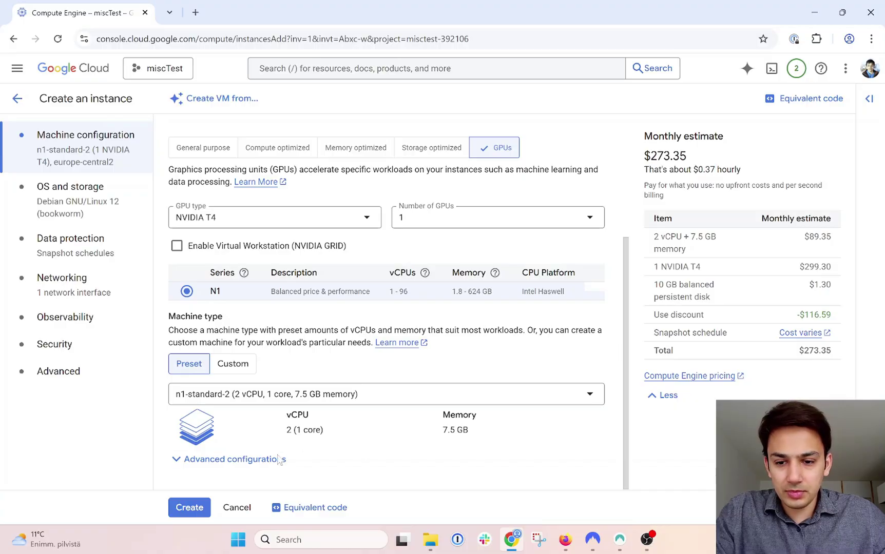
{"action": "left_click", "coordinate": [262, 460]}
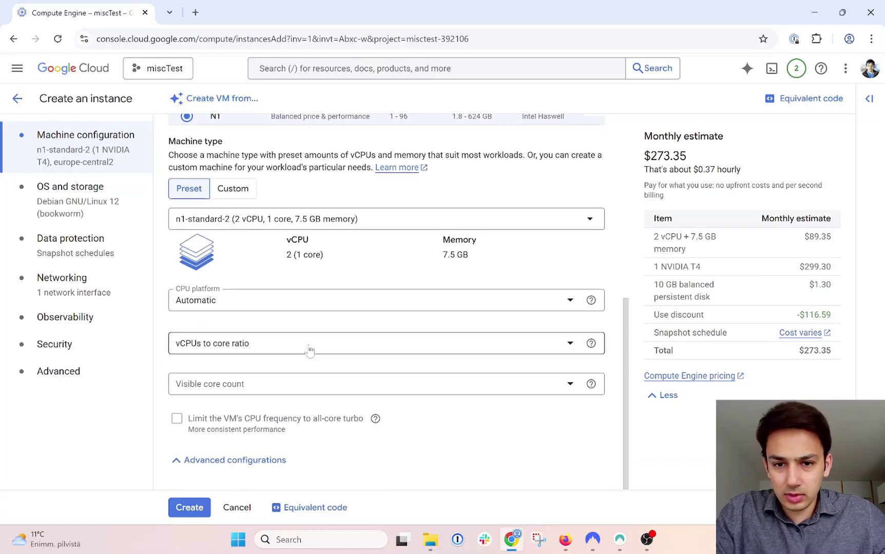
{"action": "scroll", "coordinate": [309, 351], "scroll_direction": "up", "scroll_amount": 7}
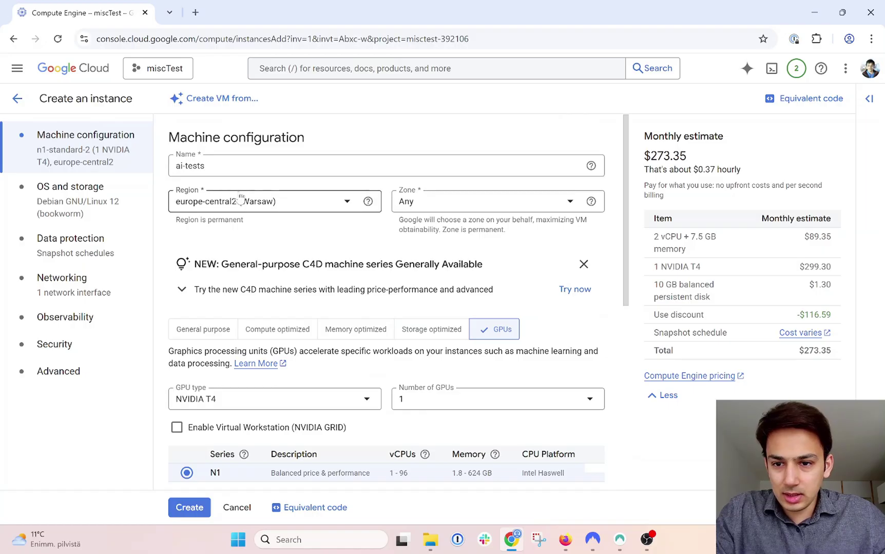
Open the instance's OS and storage settings and check which operating system image is selected.
{"action": "left_click", "coordinate": [87, 200]}
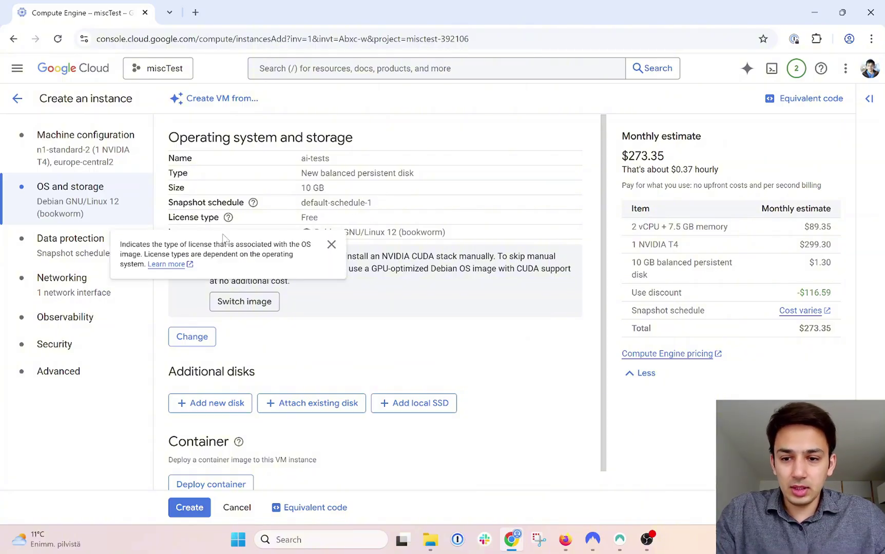
{"action": "left_click_drag", "start_coordinate": [313, 232], "coordinate": [354, 232]}
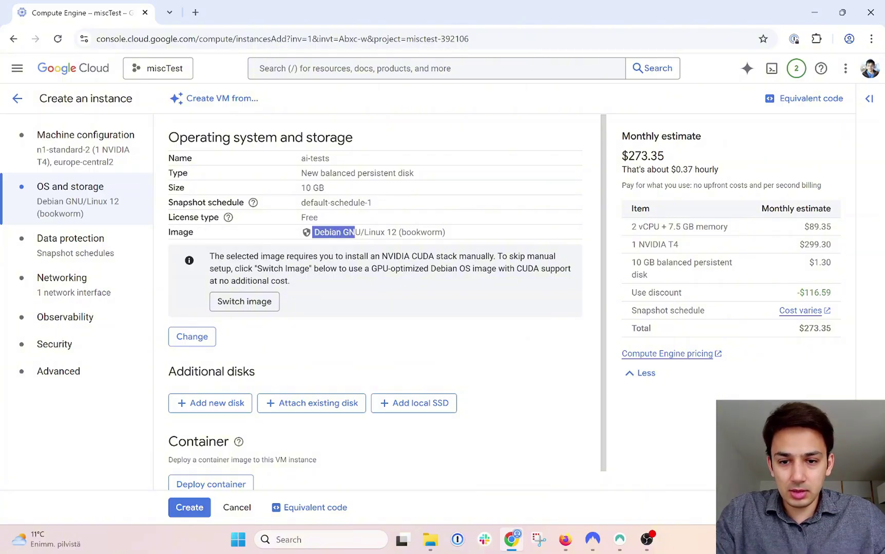
{"action": "left_click", "coordinate": [354, 233]}
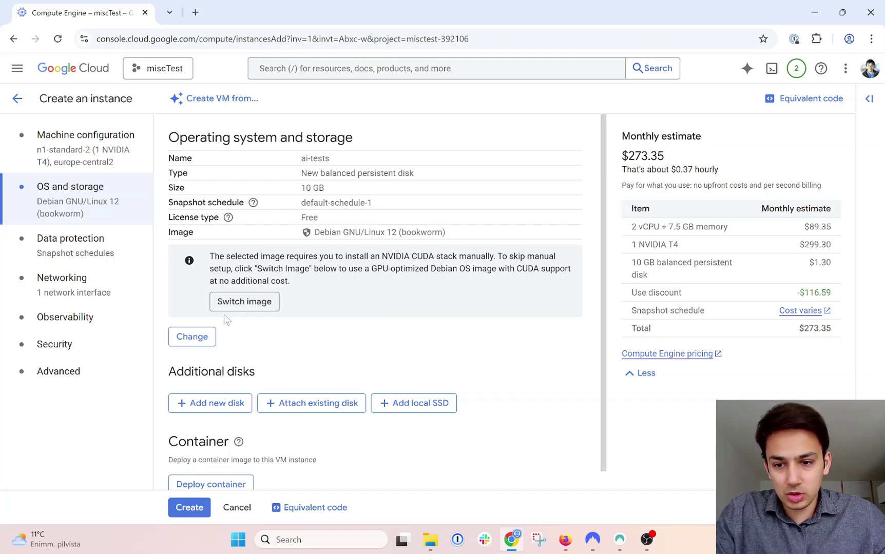
Open the boot disk settings for changing and choose Windows Server as the operating system.
{"action": "left_click", "coordinate": [192, 337]}
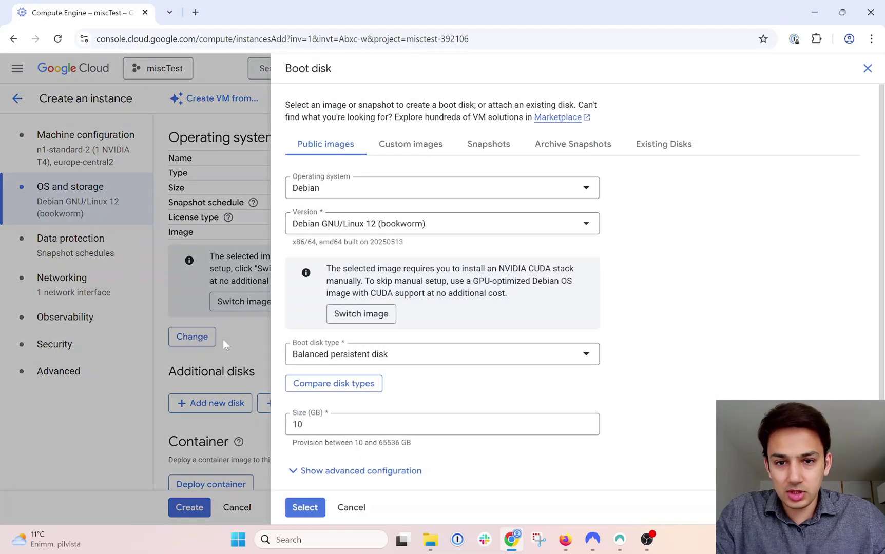
{"action": "left_click", "coordinate": [363, 189]}
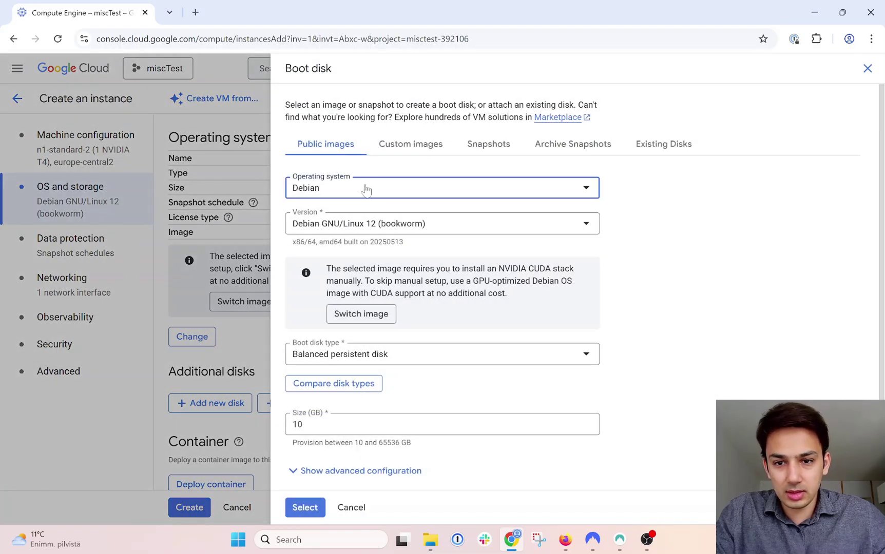
{"action": "scroll", "coordinate": [401, 338], "scroll_direction": "down", "scroll_amount": 5}
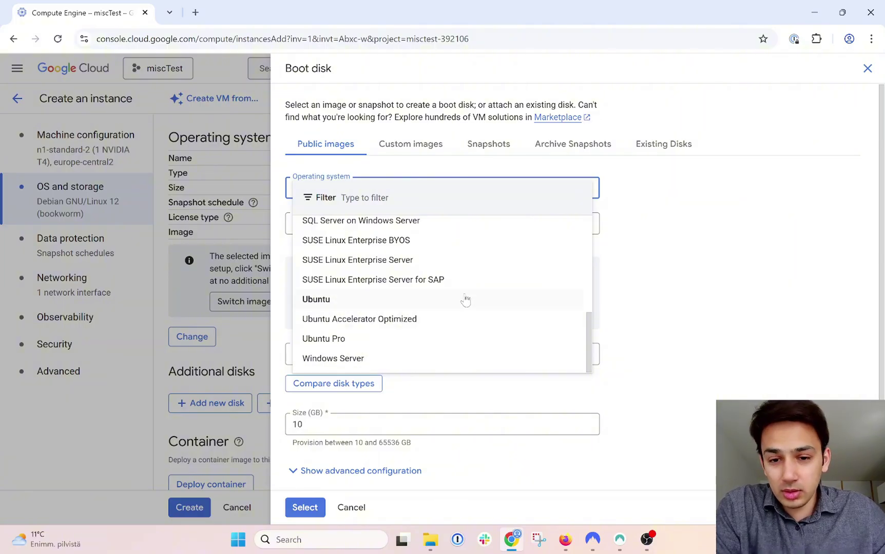
{"action": "scroll", "coordinate": [464, 301], "scroll_direction": "up", "scroll_amount": 5}
{"action": "scroll", "coordinate": [464, 301], "scroll_direction": "down", "scroll_amount": 5}
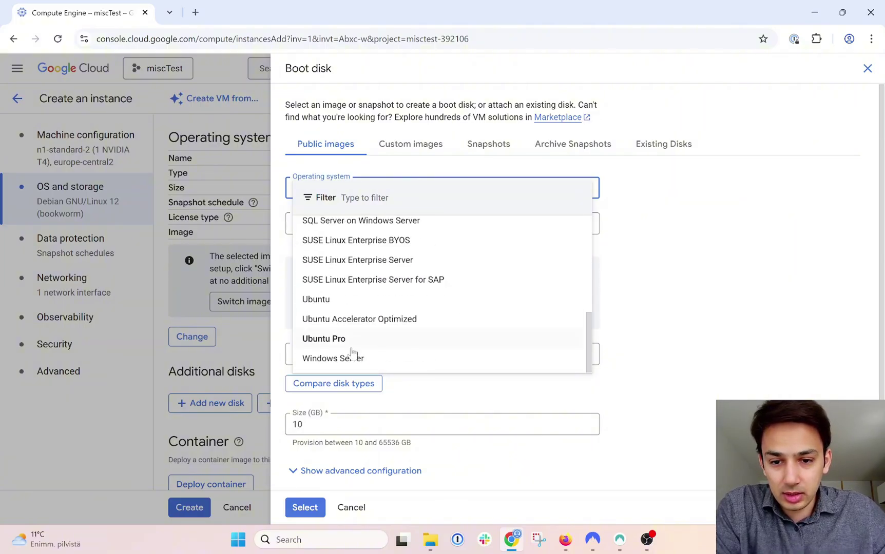
{"action": "left_click", "coordinate": [430, 358]}
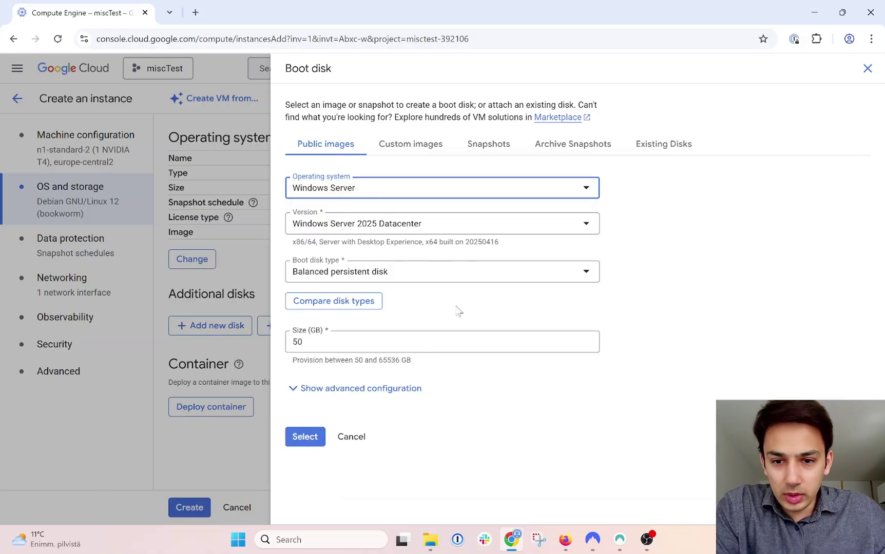
Select Windows Server 2022 Datacenter as the version, keep the boot disk size at 50 GB and apply the boot disk settings.
{"action": "left_click", "coordinate": [553, 221]}
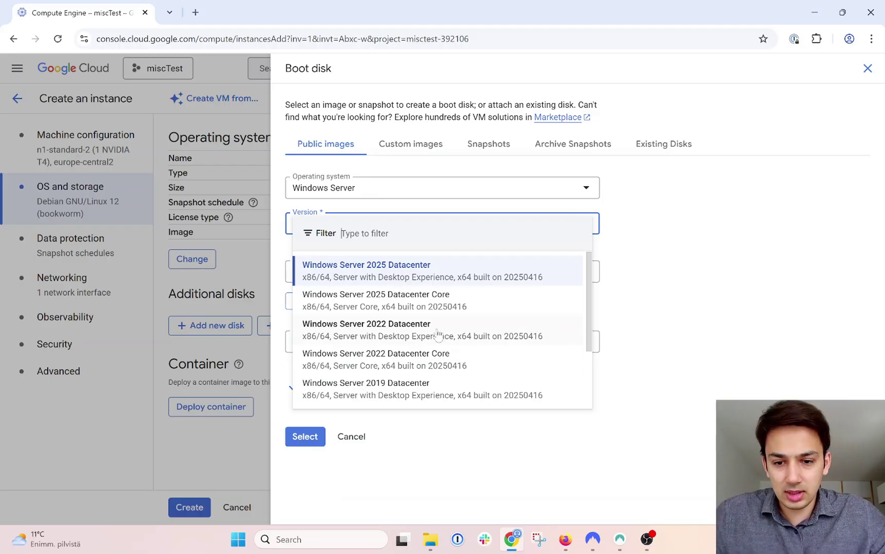
{"action": "left_click", "coordinate": [393, 335]}
{"action": "left_click", "coordinate": [344, 349]}
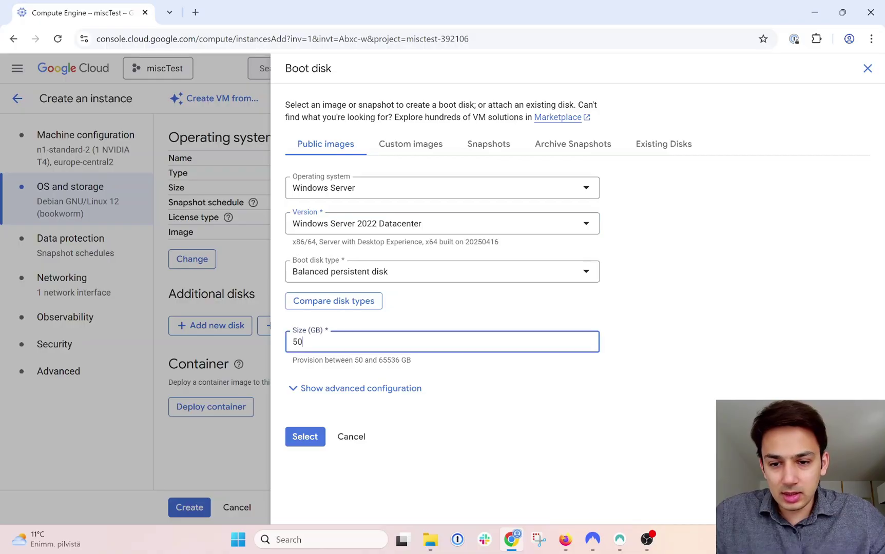
{"action": "left_click_drag", "start_coordinate": [344, 349], "coordinate": [287, 347]}
{"action": "left_click", "coordinate": [342, 349]}
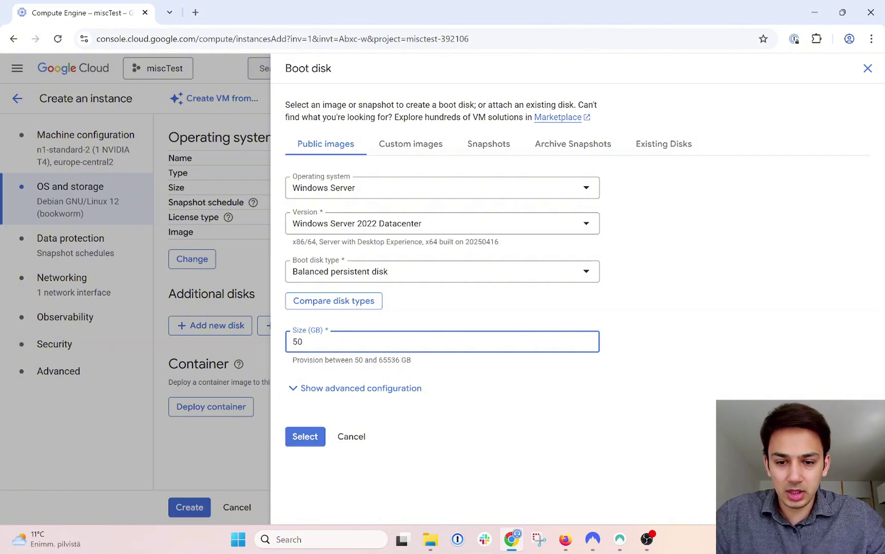
{"action": "left_click", "coordinate": [306, 440]}
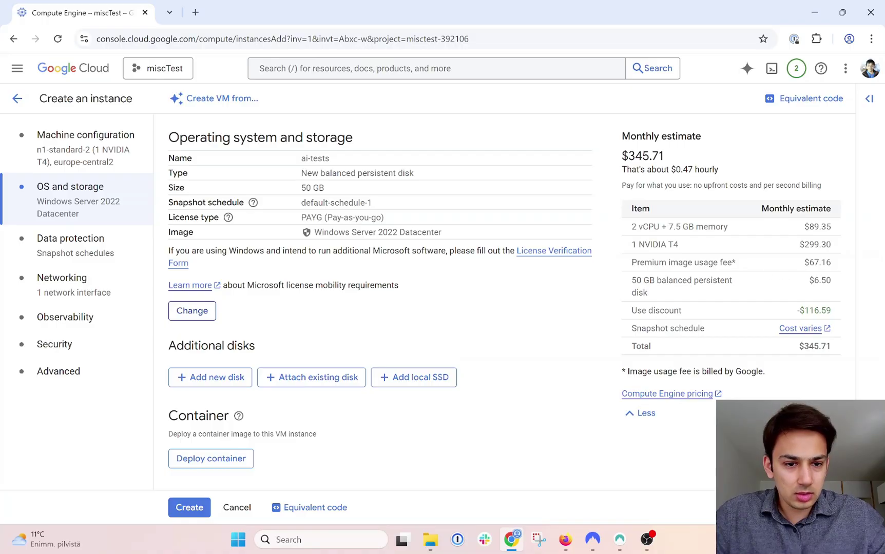
Check the premium image usage fee, the billing note and the hourly rate in the monthly estimate.
{"action": "left_click_drag", "start_coordinate": [667, 262], "coordinate": [733, 262]}
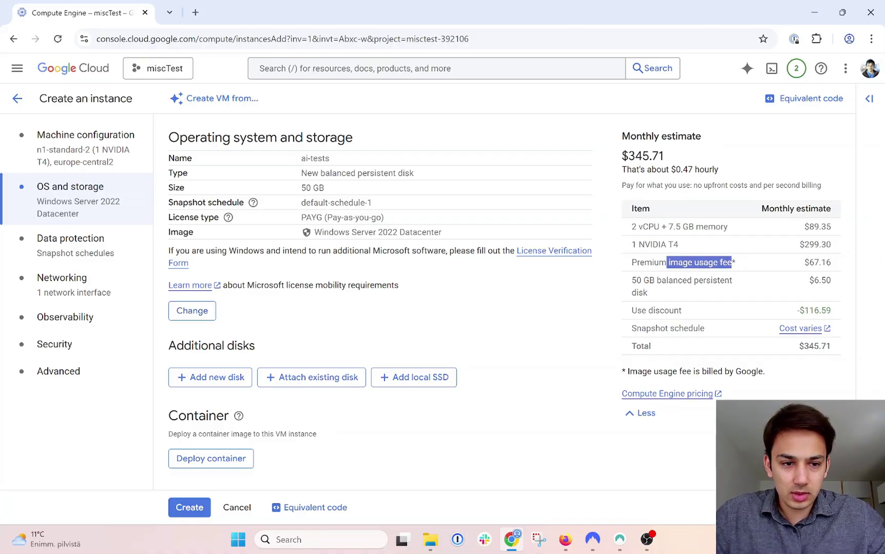
{"action": "left_click", "coordinate": [737, 268]}
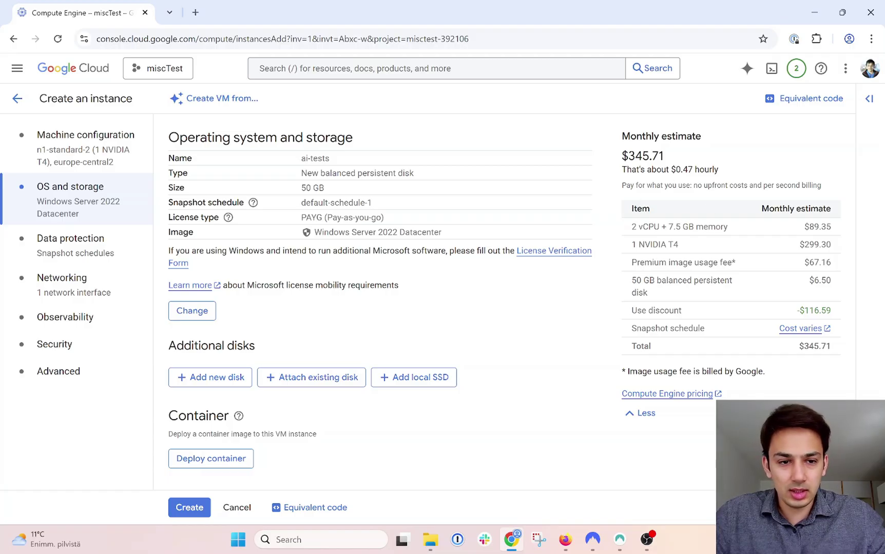
{"action": "left_click_drag", "start_coordinate": [693, 186], "coordinate": [769, 186]}
{"action": "left_click", "coordinate": [769, 185]}
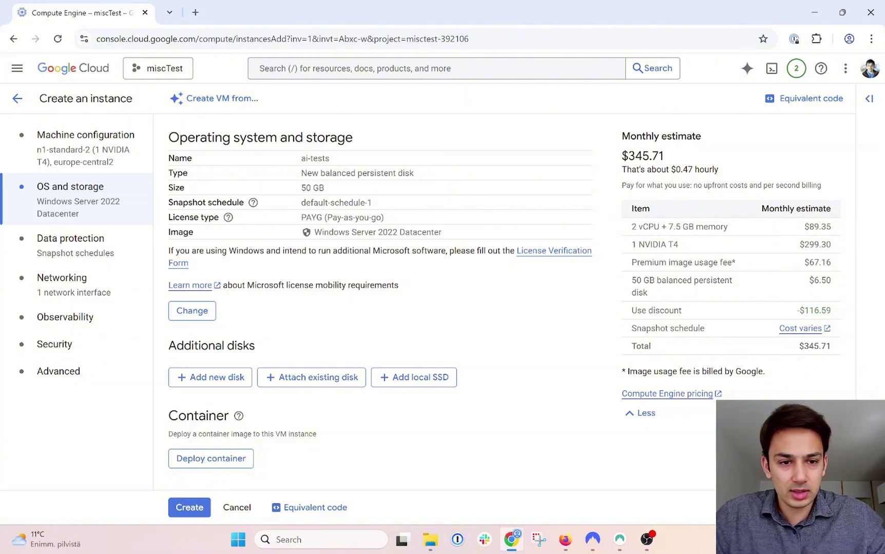
{"action": "left_click_drag", "start_coordinate": [694, 170], "coordinate": [671, 169]}
{"action": "left_click", "coordinate": [672, 171]}
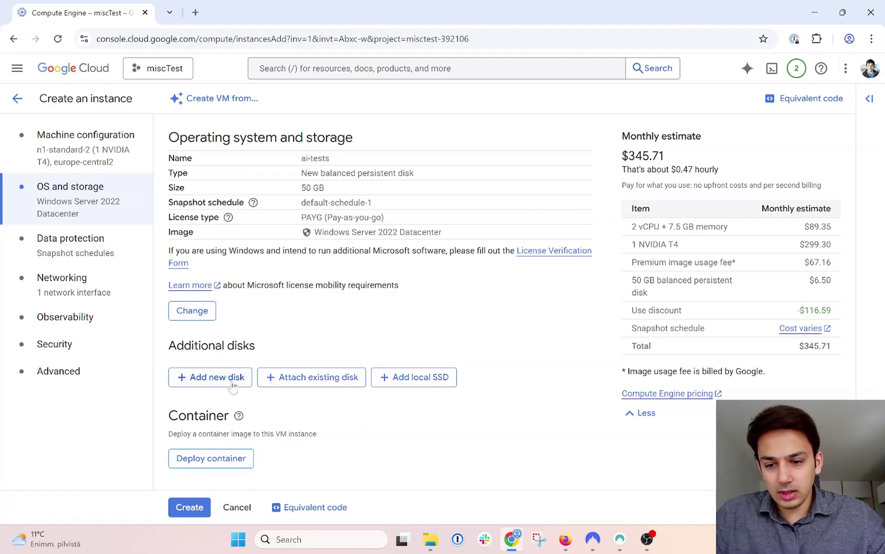
Review the additional disks, data protection and networking settings of the new instance.
{"action": "left_click_drag", "start_coordinate": [169, 349], "coordinate": [259, 348]}
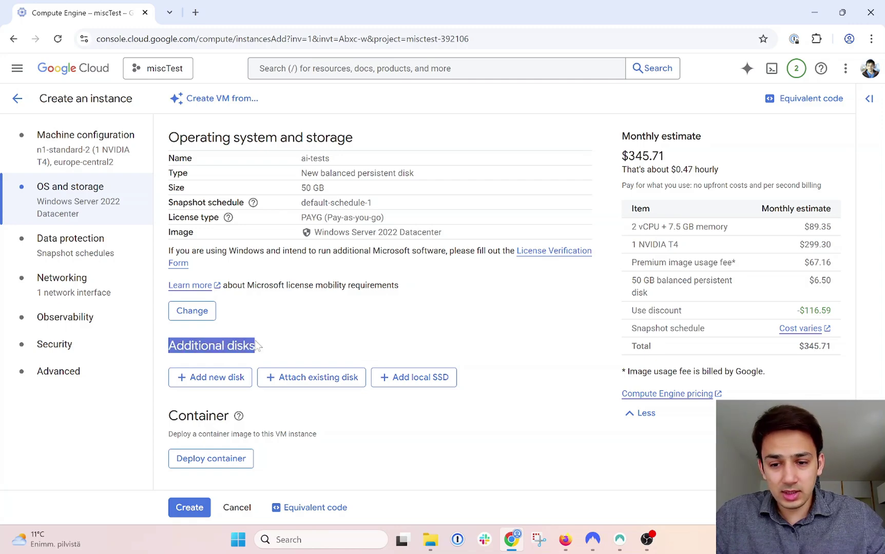
{"action": "left_click", "coordinate": [255, 375]}
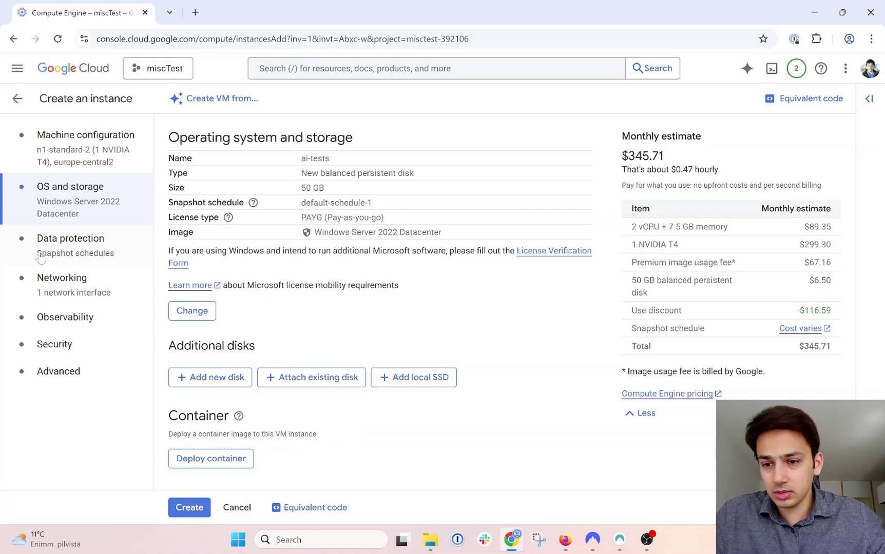
{"action": "left_click", "coordinate": [105, 246]}
{"action": "scroll", "coordinate": [276, 322], "scroll_direction": "down", "scroll_amount": 3}
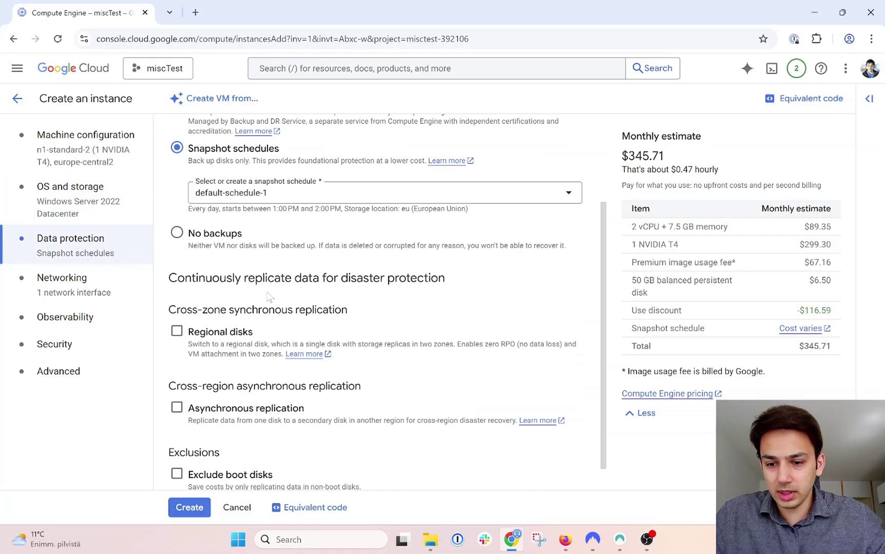
{"action": "left_click", "coordinate": [103, 296]}
{"action": "scroll", "coordinate": [336, 243], "scroll_direction": "down", "scroll_amount": 1}
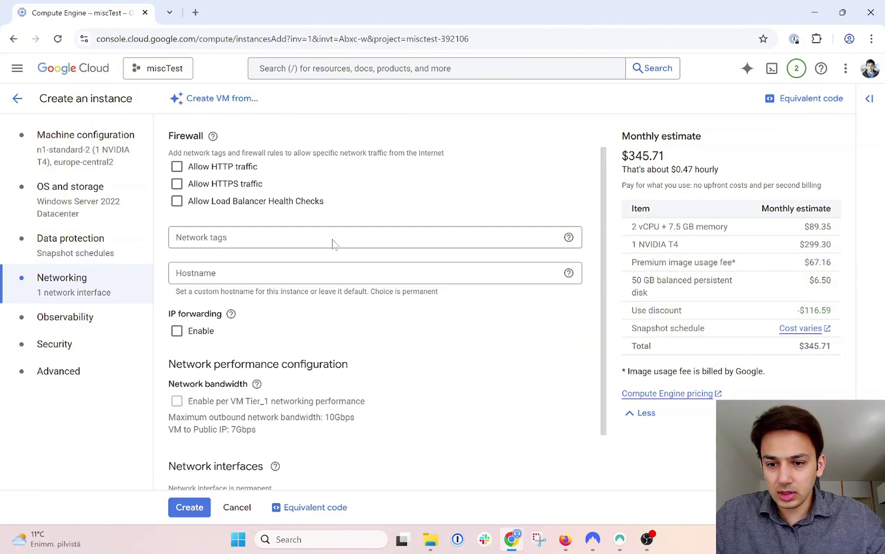
{"action": "scroll", "coordinate": [339, 301], "scroll_direction": "up", "scroll_amount": 1}
{"action": "scroll", "coordinate": [338, 297], "scroll_direction": "down", "scroll_amount": 2}
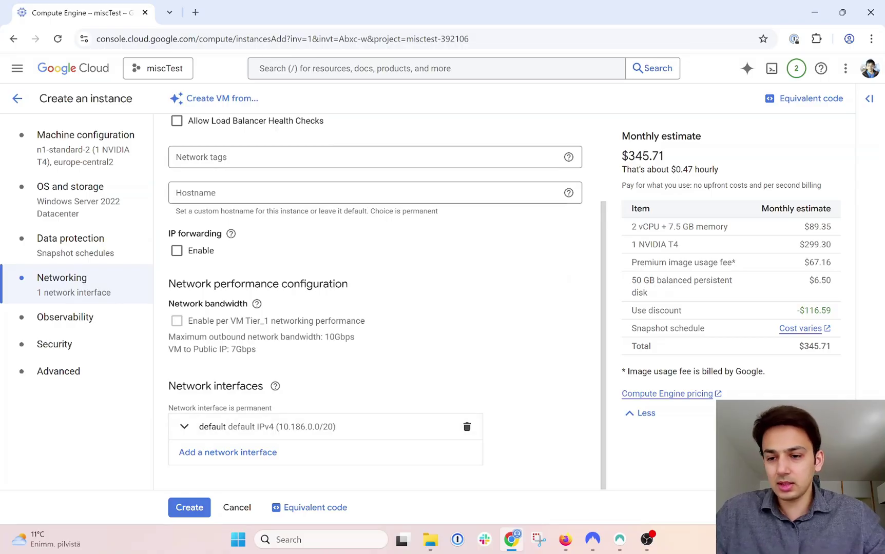
Enable the display device in the observability settings and review the security settings, including the Secure Boot explanation.
{"action": "left_click", "coordinate": [83, 316]}
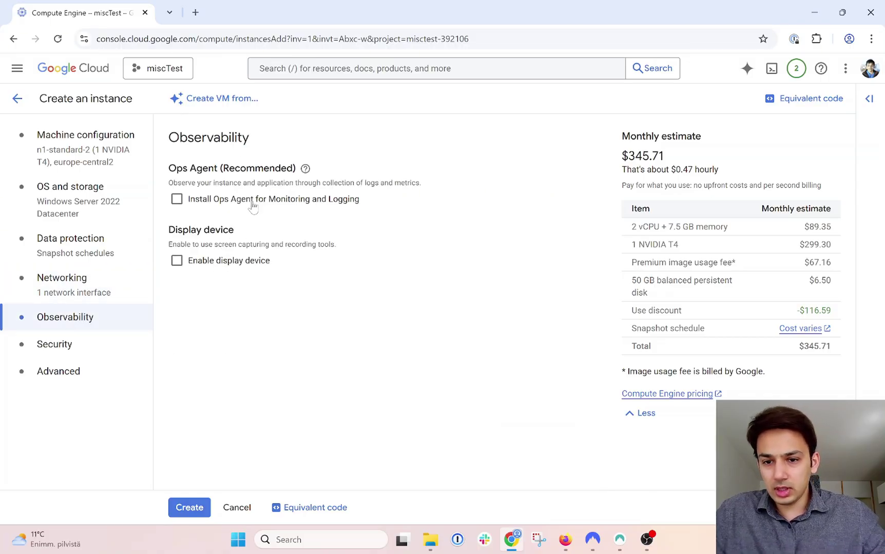
{"action": "left_click", "coordinate": [177, 262]}
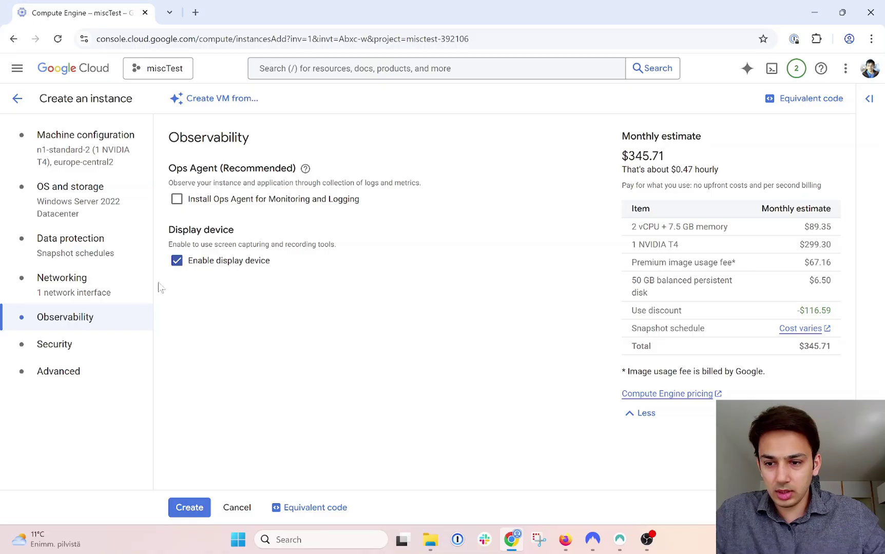
{"action": "left_click", "coordinate": [71, 349]}
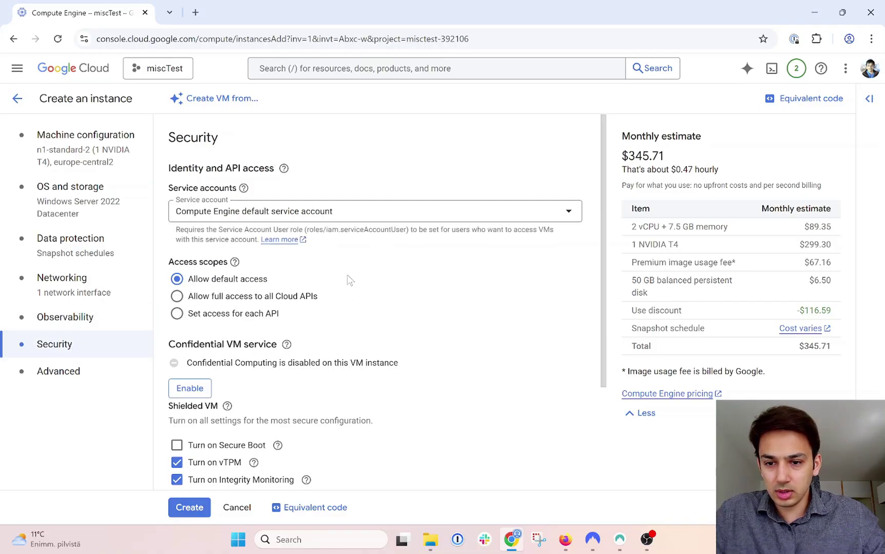
{"action": "scroll", "coordinate": [266, 226], "scroll_direction": "down", "scroll_amount": 3}
{"action": "left_click", "coordinate": [278, 305]}
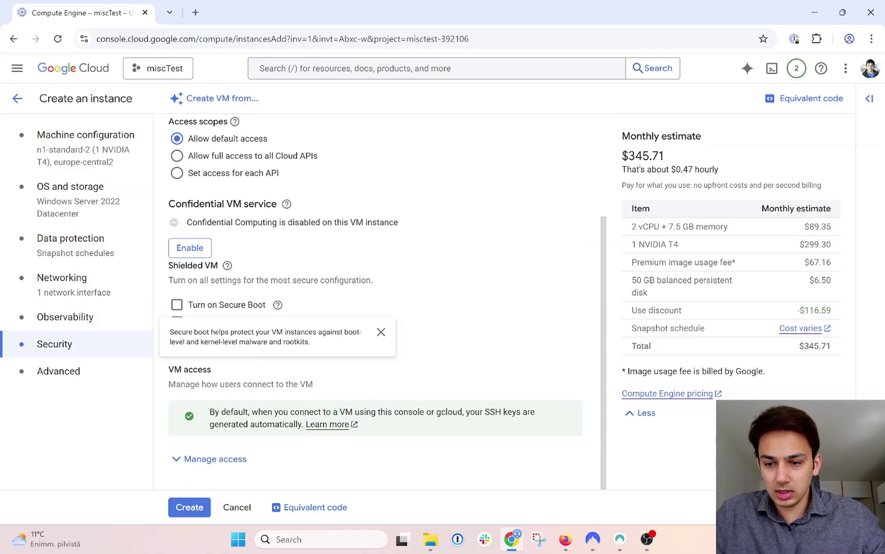
Review the advanced settings and create the ai-tests VM instance.
{"action": "left_click", "coordinate": [46, 372]}
{"action": "scroll", "coordinate": [290, 310], "scroll_direction": "down", "scroll_amount": 5}
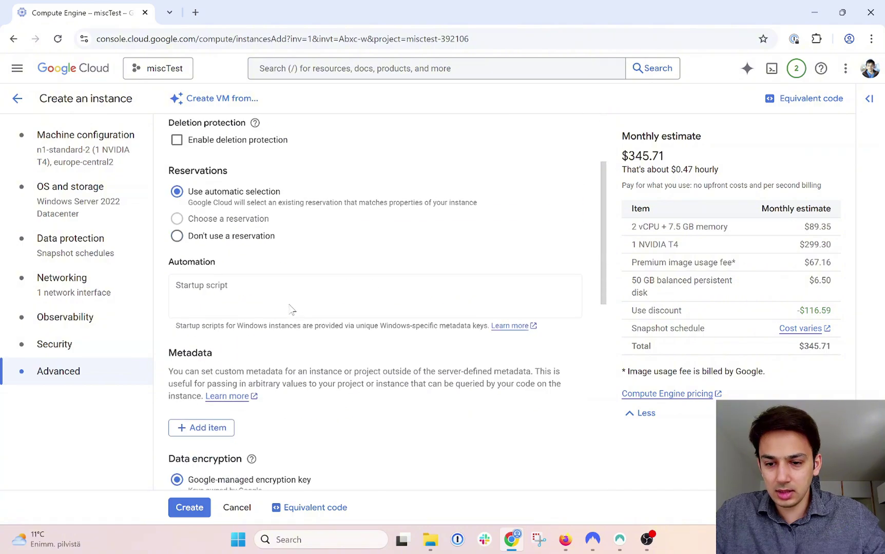
{"action": "scroll", "coordinate": [290, 310], "scroll_direction": "up", "scroll_amount": 5}
{"action": "scroll", "coordinate": [290, 310], "scroll_direction": "down", "scroll_amount": 5}
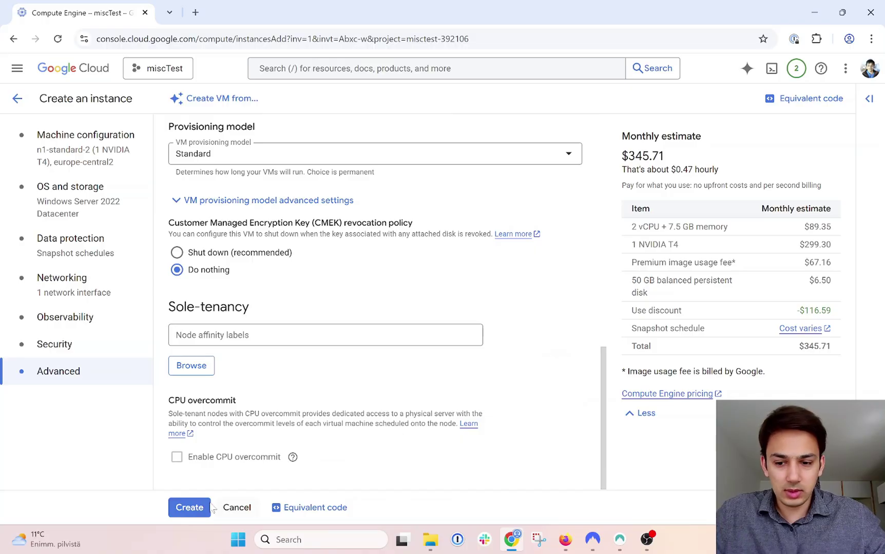
{"action": "left_click", "coordinate": [189, 507]}
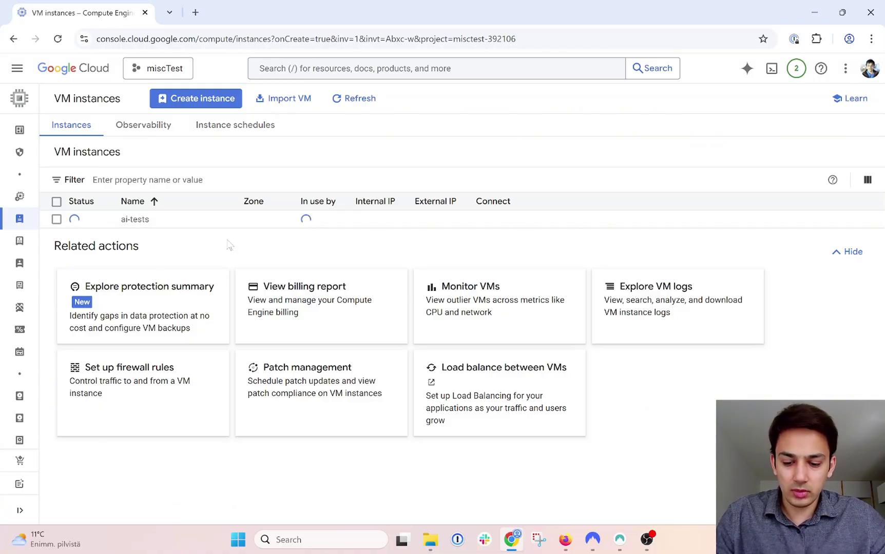
{"action": "key", "text": "ctrl+l"}
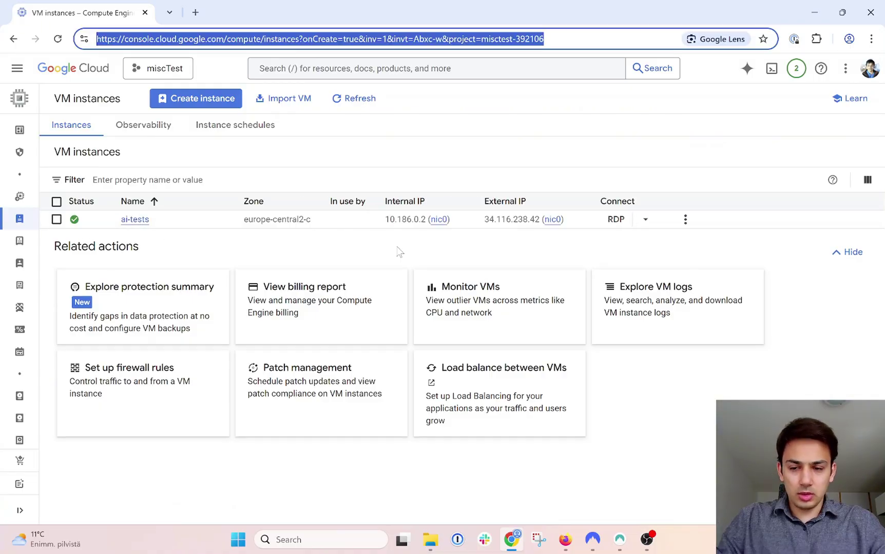
Open the details of the ai-tests instance and examine its basic information, machine type and GPU.
{"action": "left_click", "coordinate": [143, 224]}
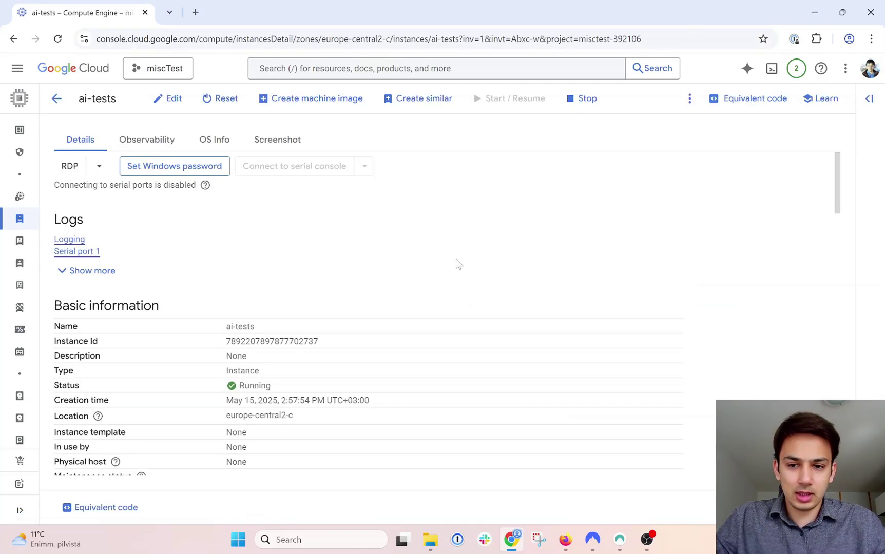
{"action": "scroll", "coordinate": [241, 303], "scroll_direction": "down", "scroll_amount": 1}
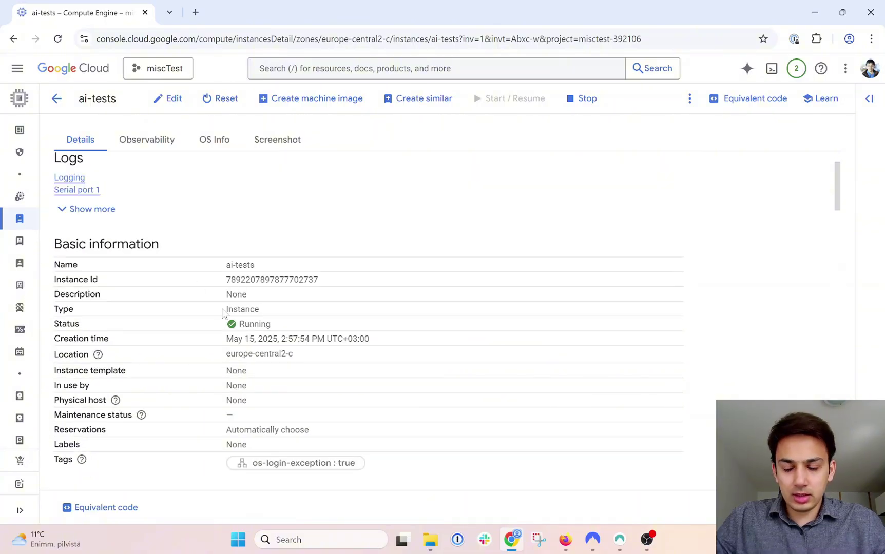
{"action": "scroll", "coordinate": [313, 298], "scroll_direction": "down", "scroll_amount": 5}
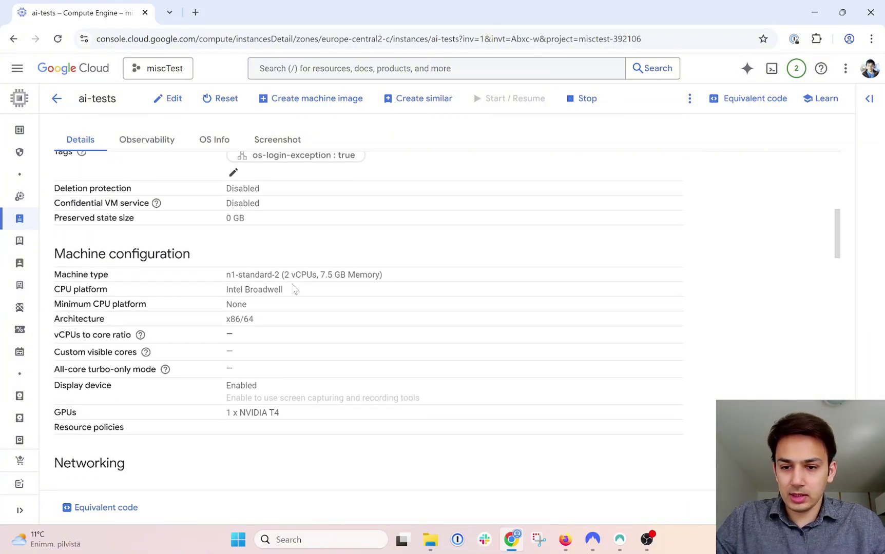
{"action": "left_click_drag", "start_coordinate": [226, 275], "coordinate": [341, 275]}
{"action": "left_click", "coordinate": [341, 275]}
{"action": "scroll", "coordinate": [341, 276], "scroll_direction": "down", "scroll_amount": 1}
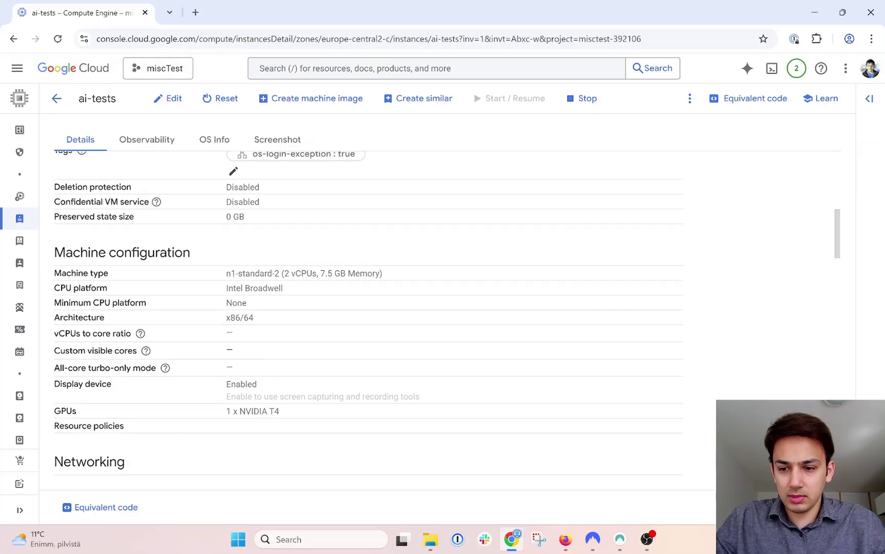
{"action": "left_click_drag", "start_coordinate": [227, 351], "coordinate": [290, 354]}
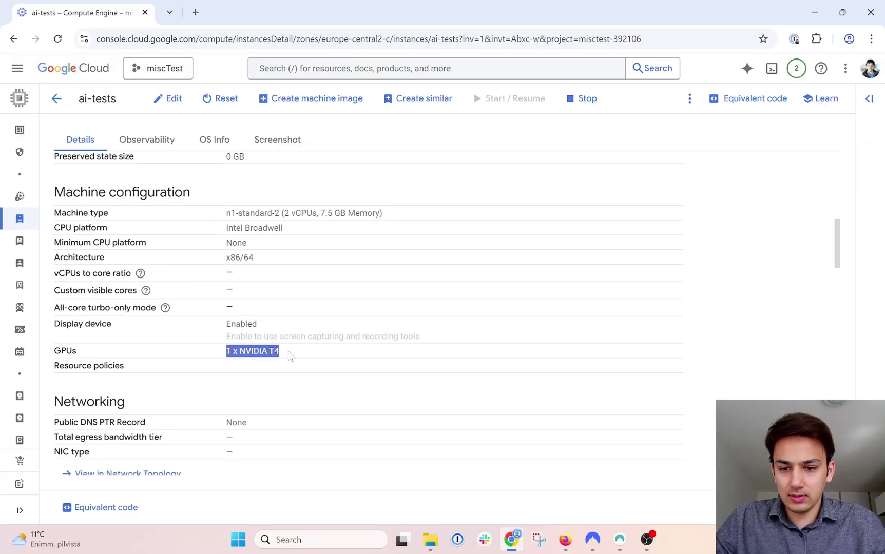
{"action": "left_click", "coordinate": [292, 354]}
{"action": "scroll", "coordinate": [291, 353], "scroll_direction": "down", "scroll_amount": 1}
{"action": "left_click_drag", "start_coordinate": [221, 294], "coordinate": [282, 292]}
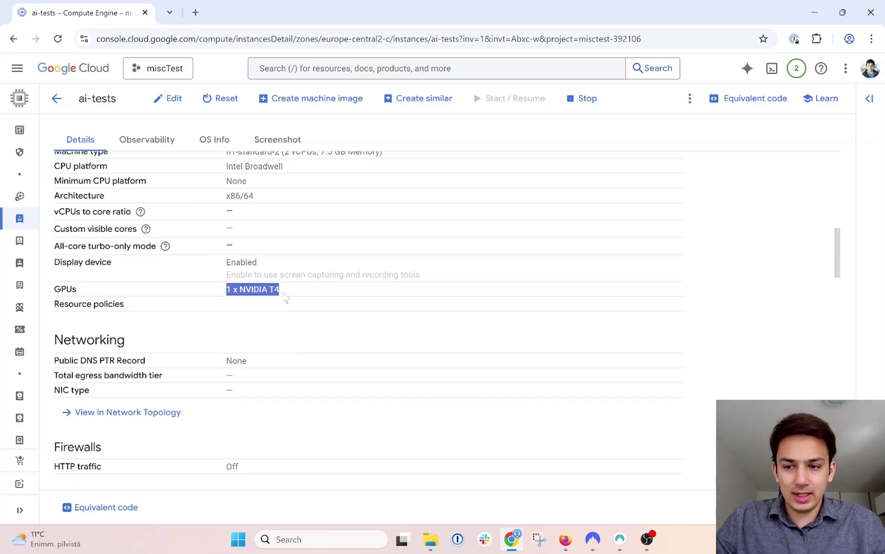
{"action": "left_click", "coordinate": [283, 292]}
{"action": "scroll", "coordinate": [285, 295], "scroll_direction": "up", "scroll_amount": 3}
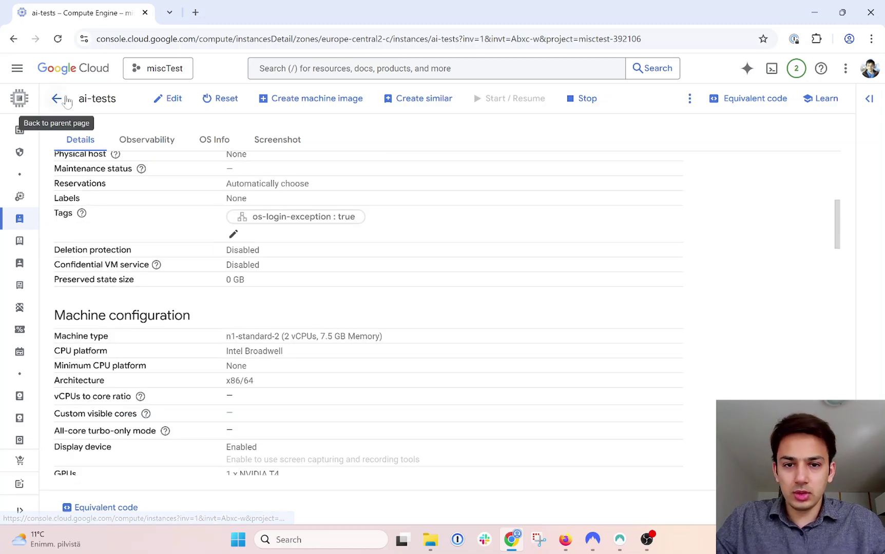
Return to the VM instances list and set a new Windows password on ai-tests for the username test_user.
{"action": "left_click", "coordinate": [56, 98]}
{"action": "key", "text": "ctrl+l"}
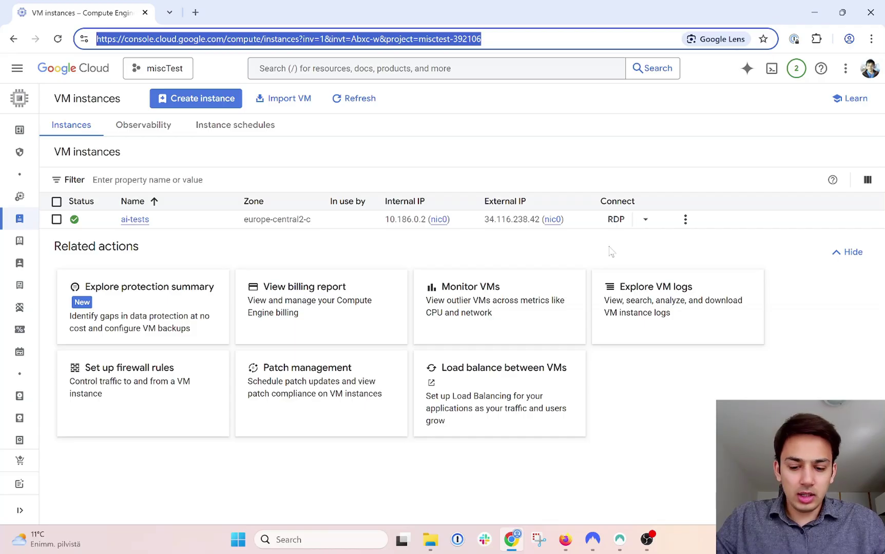
{"action": "left_click", "coordinate": [646, 221]}
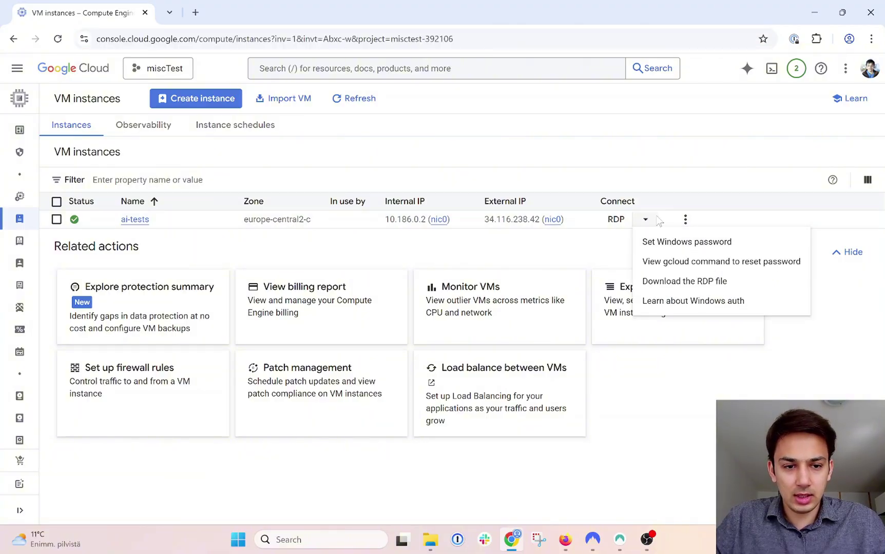
{"action": "left_click", "coordinate": [669, 243]}
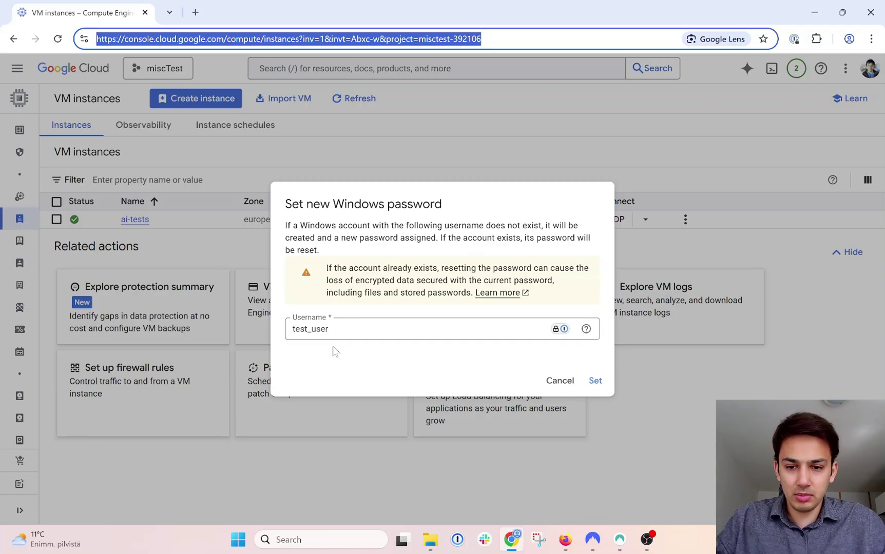
{"action": "left_click", "coordinate": [594, 381]}
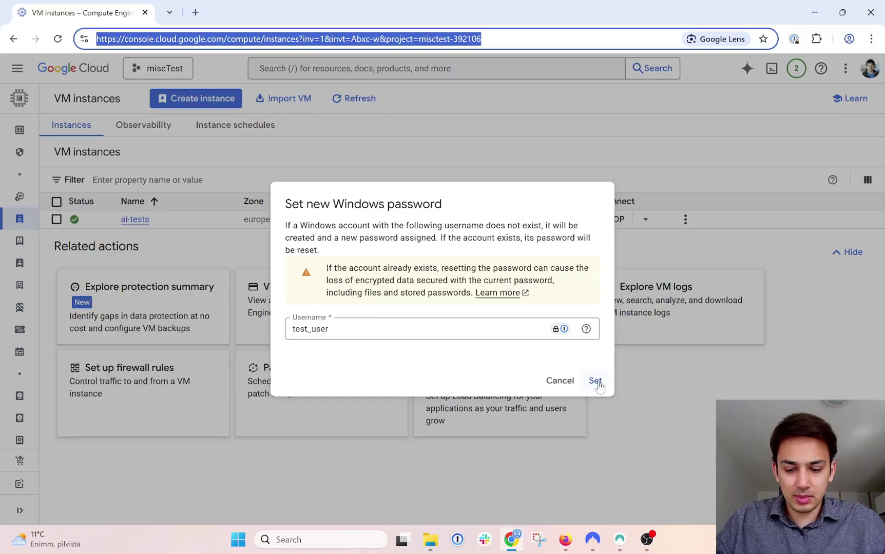
{"action": "left_click", "coordinate": [595, 382]}
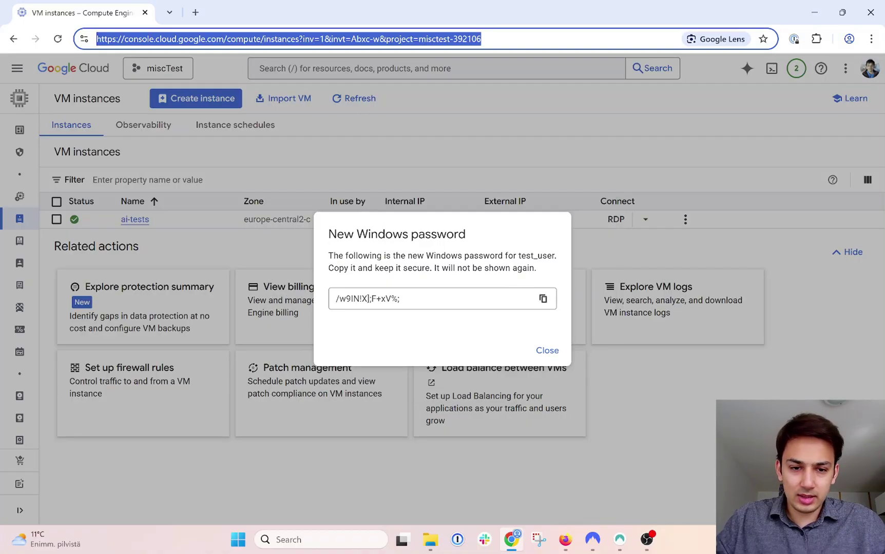
Copy the newly generated Windows password to the clipboard and close its dialog.
{"action": "left_click", "coordinate": [543, 299]}
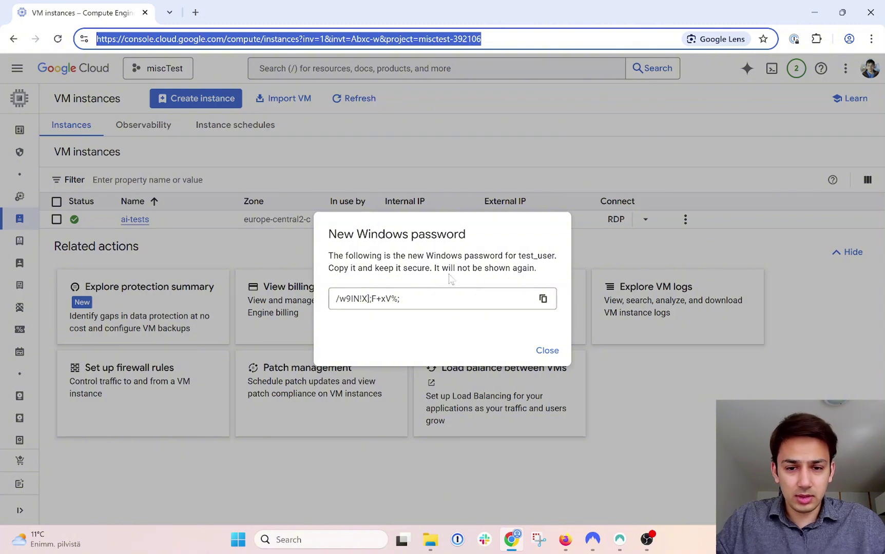
{"action": "left_click_drag", "start_coordinate": [437, 268], "coordinate": [534, 268]}
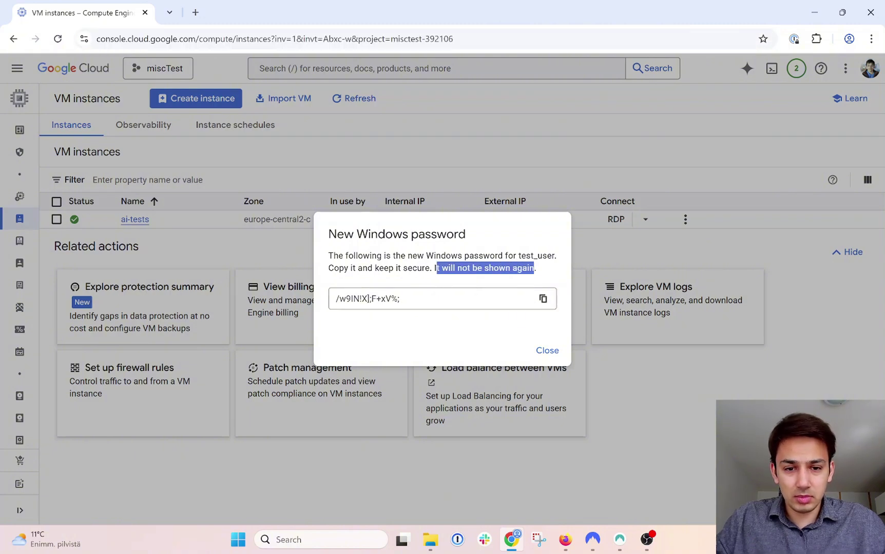
{"action": "left_click", "coordinate": [543, 299]}
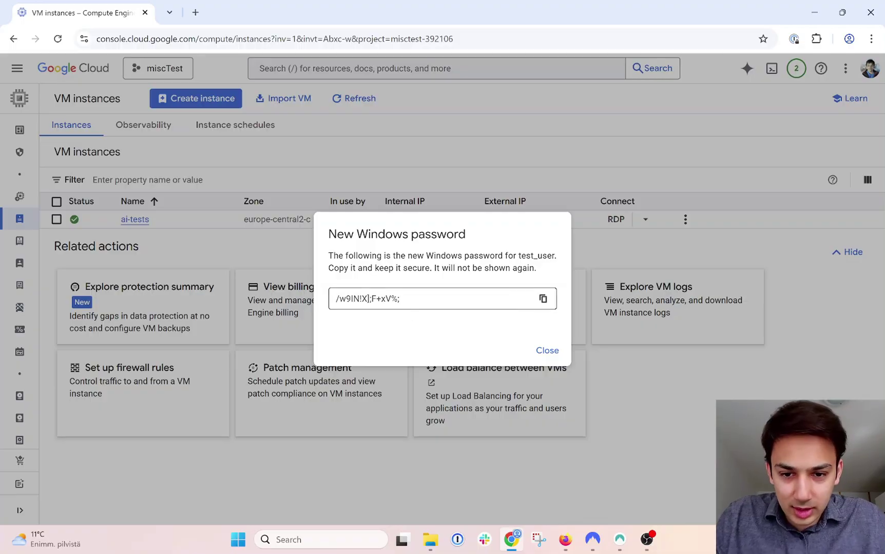
{"action": "left_click", "coordinate": [544, 302]}
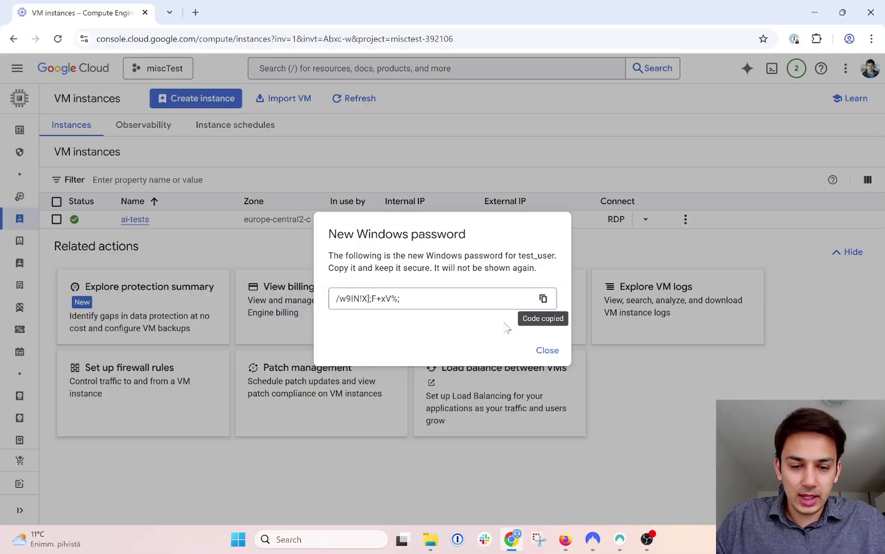
{"action": "left_click", "coordinate": [542, 350]}
{"action": "key", "text": "ctrl+l"}
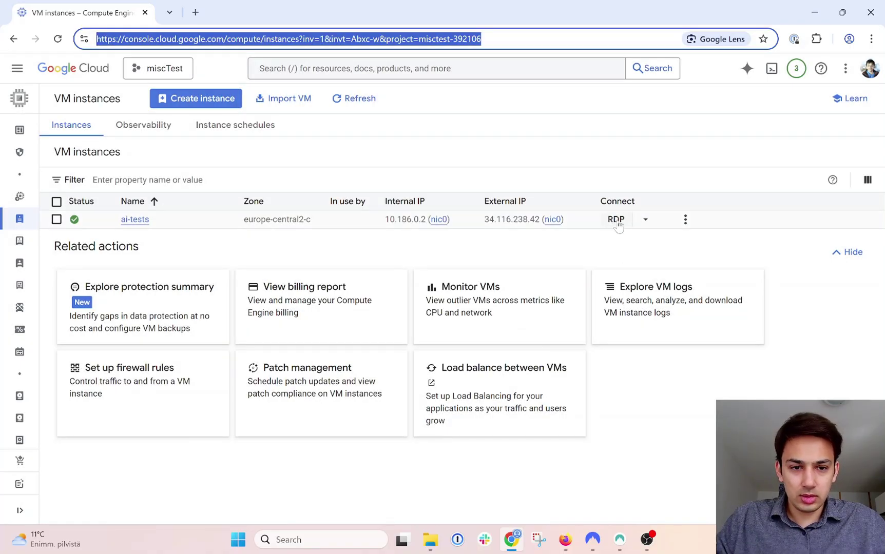
Download the RDP file for the ai-tests instance from its RDP connection dialog and dismiss the dialog.
{"action": "left_click", "coordinate": [686, 220]}
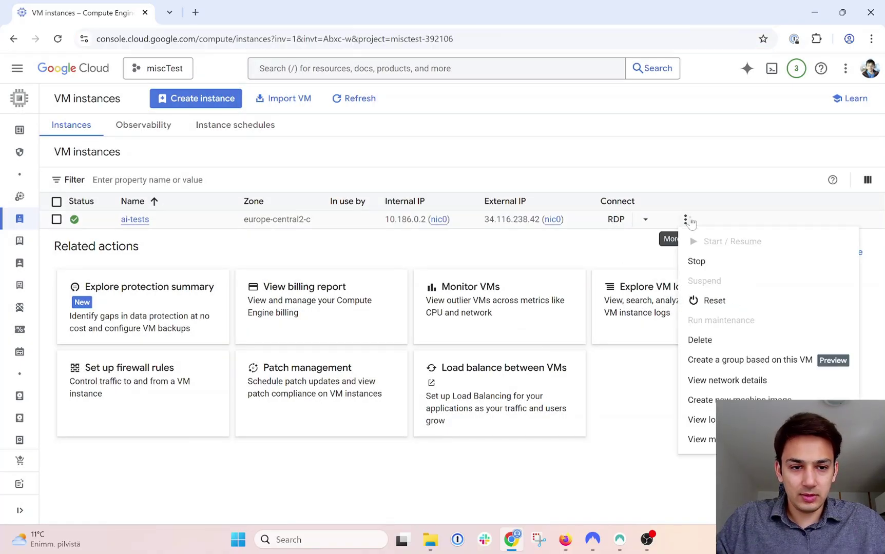
{"action": "left_click", "coordinate": [584, 231]}
{"action": "left_click", "coordinate": [617, 221]}
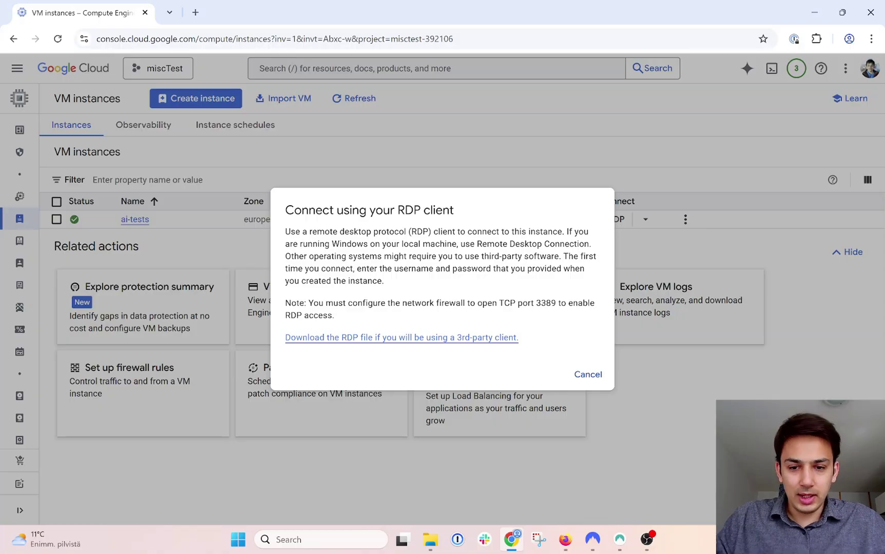
{"action": "left_click", "coordinate": [369, 343]}
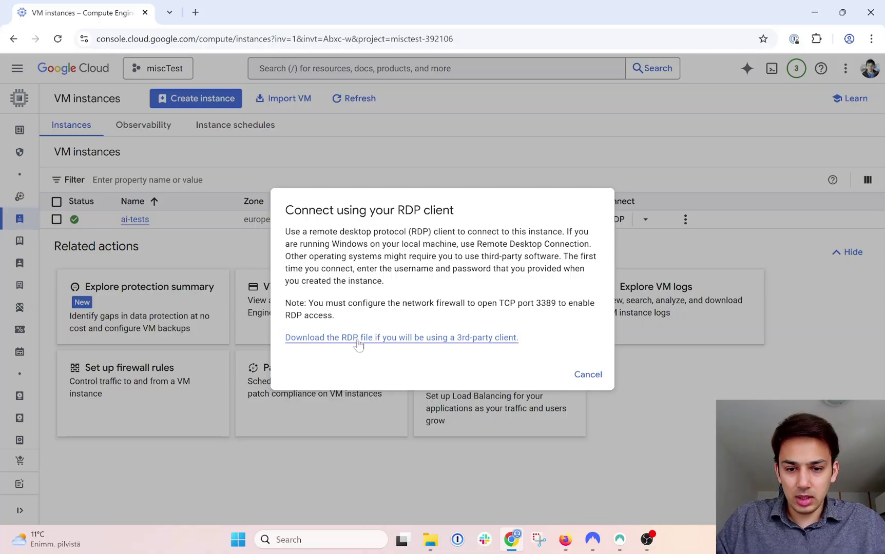
{"action": "mouse_move", "coordinate": [717, 76]}
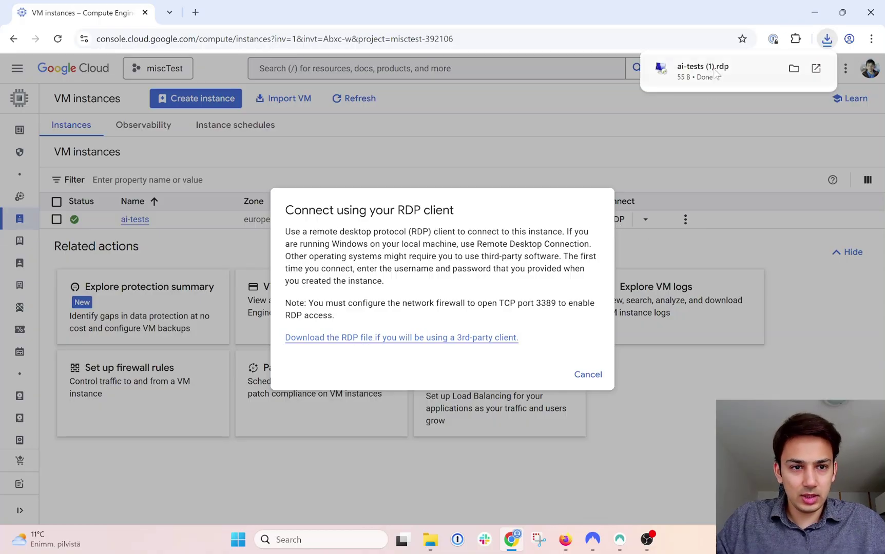
{"action": "left_click", "coordinate": [591, 380]}
{"action": "key", "text": "ctrl+l"}
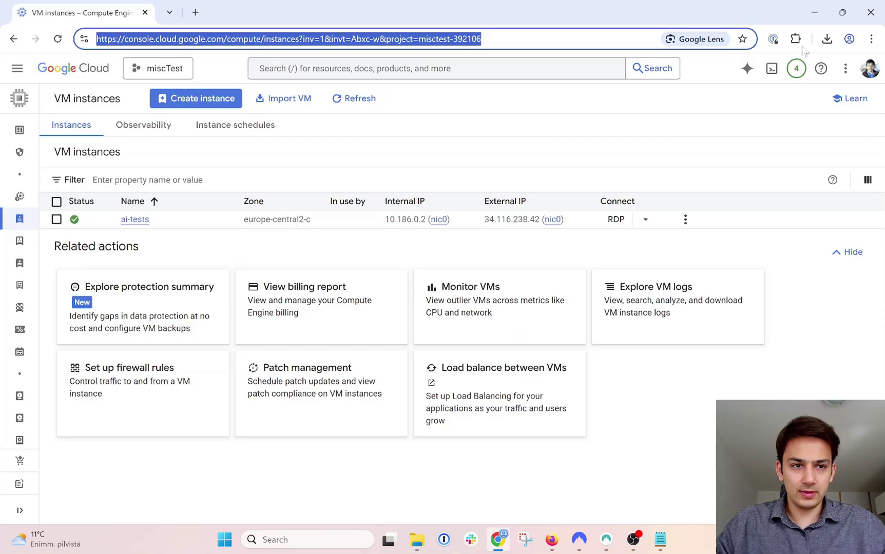
Open the downloaded ai-tests (1).rdp file and accept connecting to the unidentified publisher's remote computer.
{"action": "left_click", "coordinate": [827, 39]}
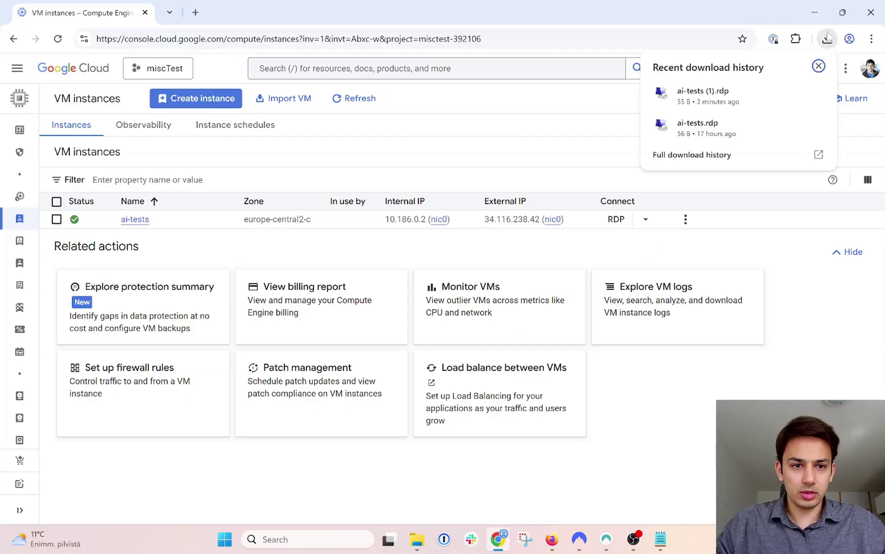
{"action": "left_click", "coordinate": [716, 103]}
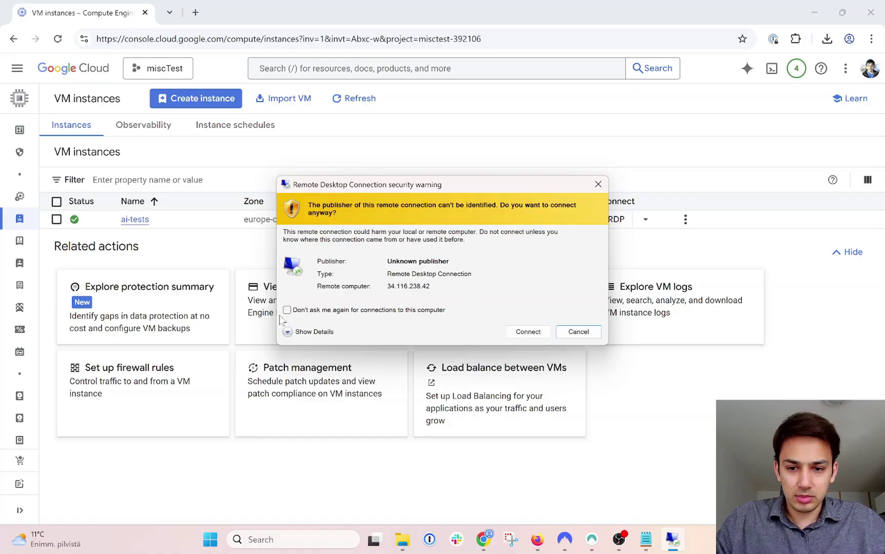
{"action": "left_click", "coordinate": [519, 333]}
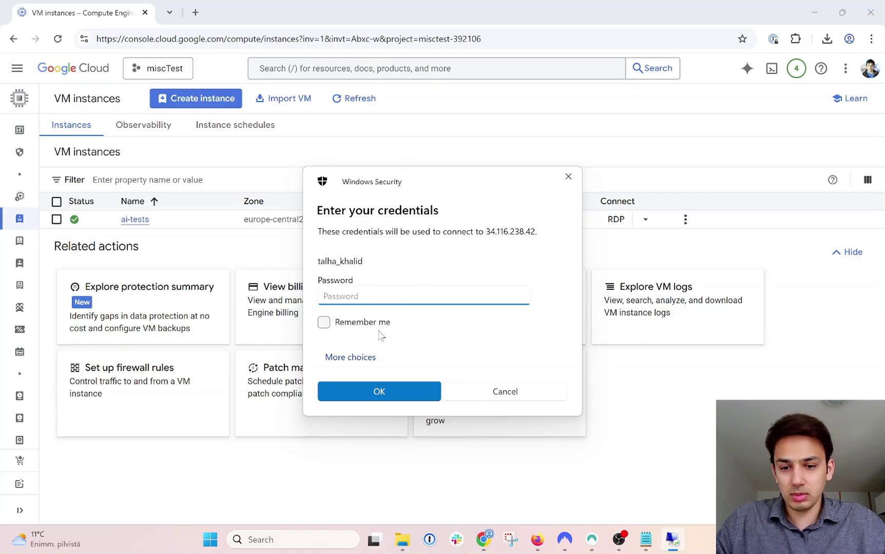
Sign in to the remote desktop with a different account, using the username test_user and the account password.
{"action": "left_click", "coordinate": [354, 360]}
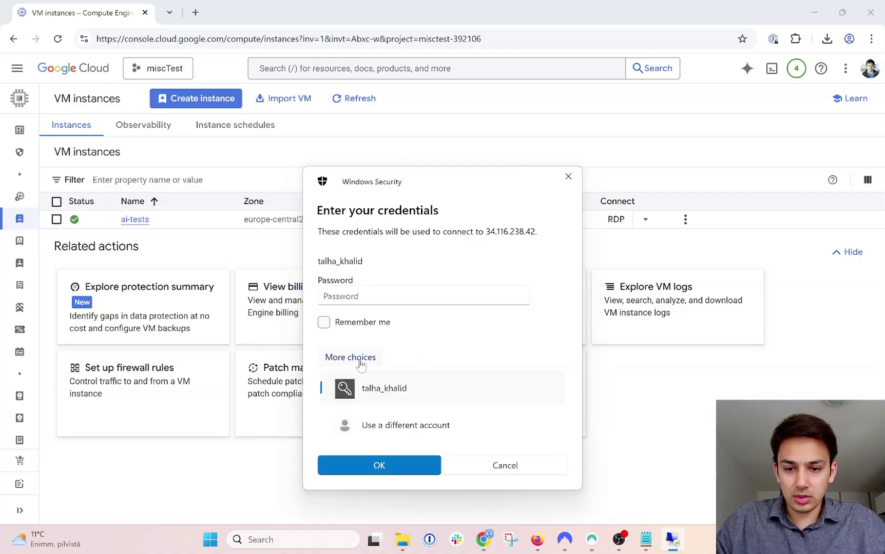
{"action": "left_click", "coordinate": [418, 424]}
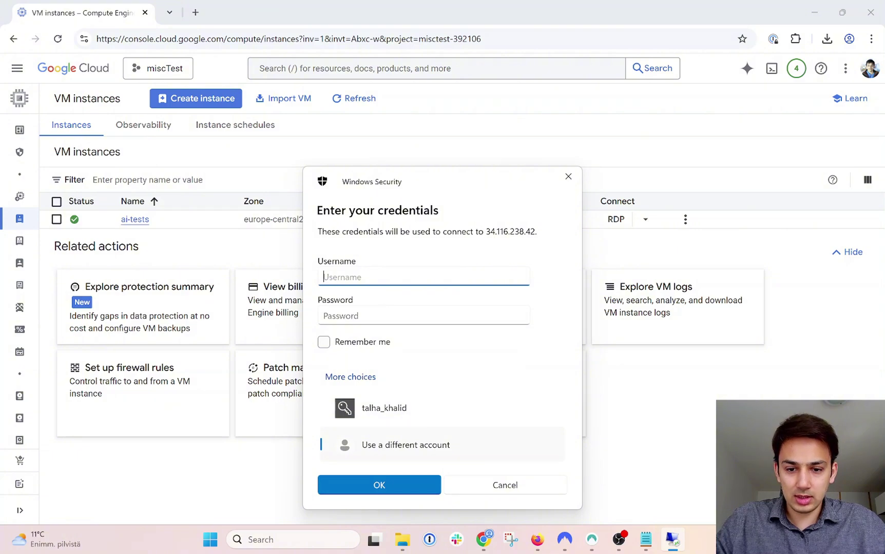
{"action": "type", "text": "test_user"}
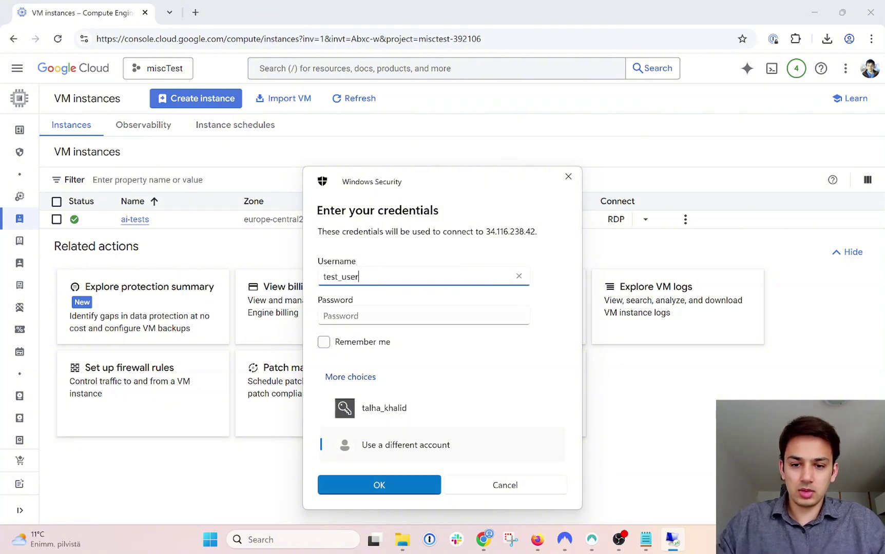
{"action": "key", "text": "Tab"}
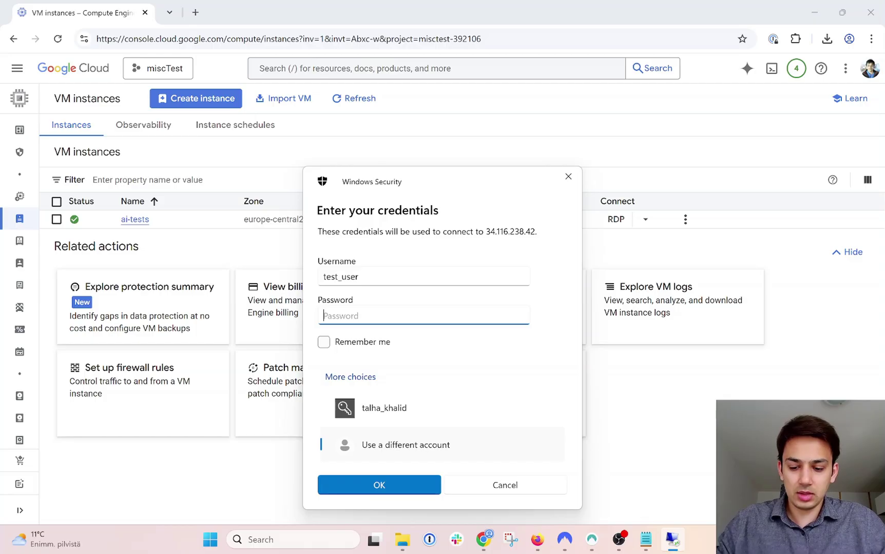
{"action": "key", "text": "ctrl+v"}
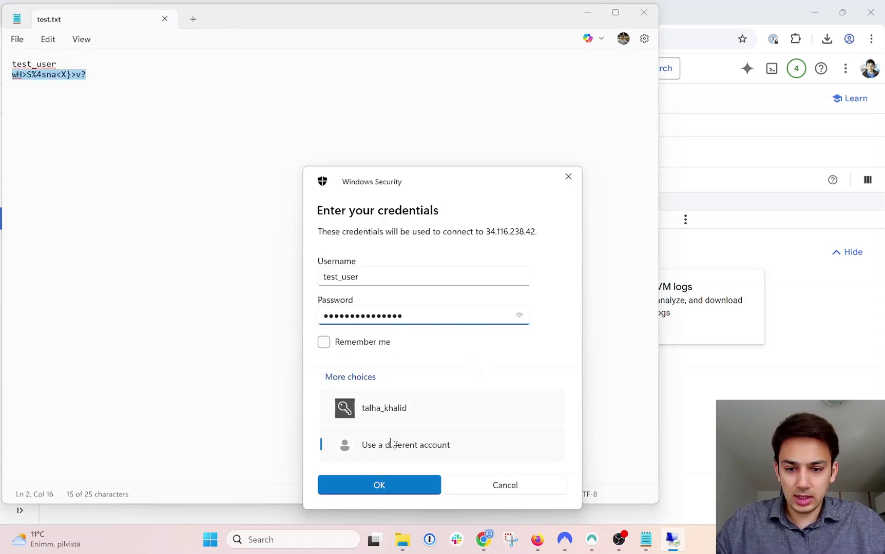
{"action": "left_click", "coordinate": [407, 487]}
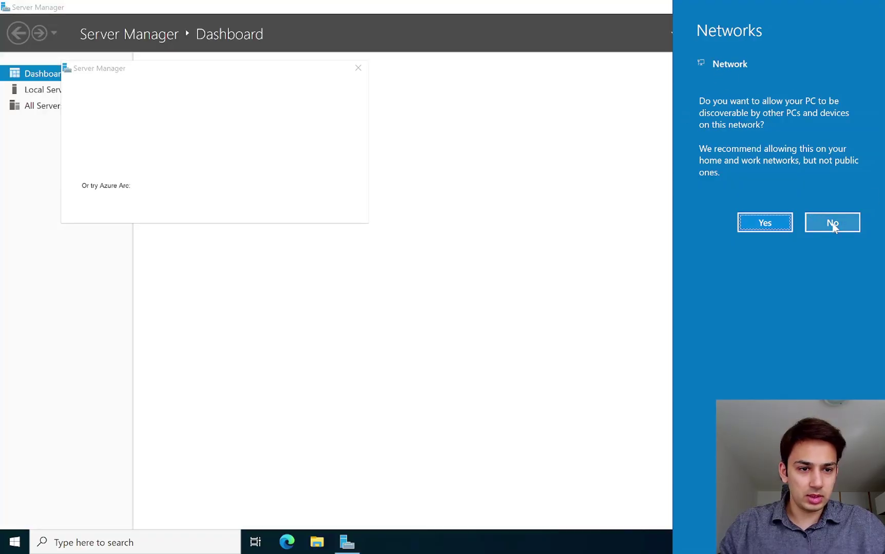
Decline network discovery on the remote desktop and close Server Manager together with its Windows Admin Center notice.
{"action": "left_click", "coordinate": [832, 224]}
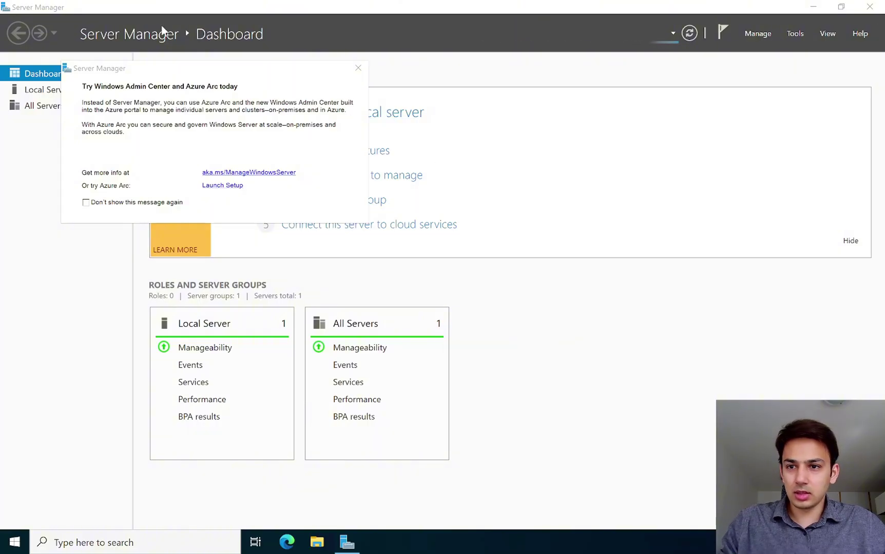
{"action": "left_click", "coordinate": [358, 69]}
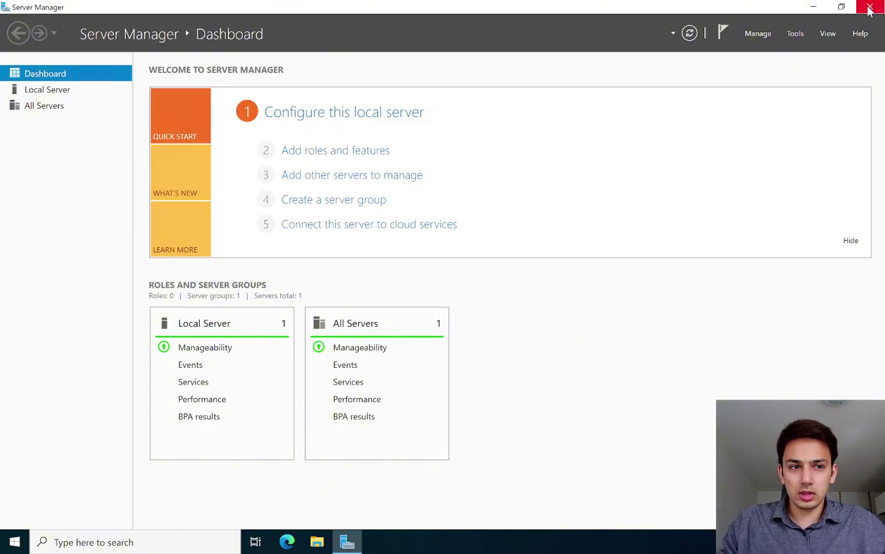
{"action": "left_click", "coordinate": [869, 6]}
{"action": "right_click", "coordinate": [444, 44]}
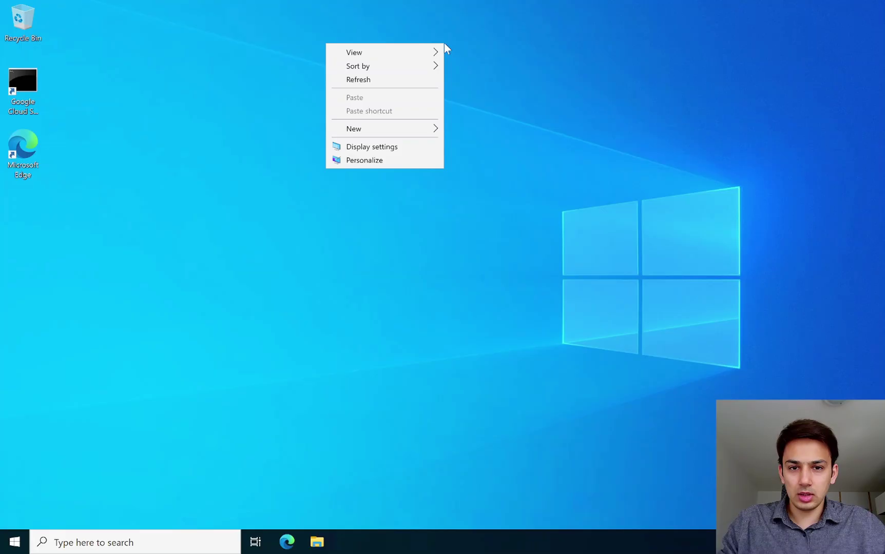
{"action": "left_click", "coordinate": [388, 80]}
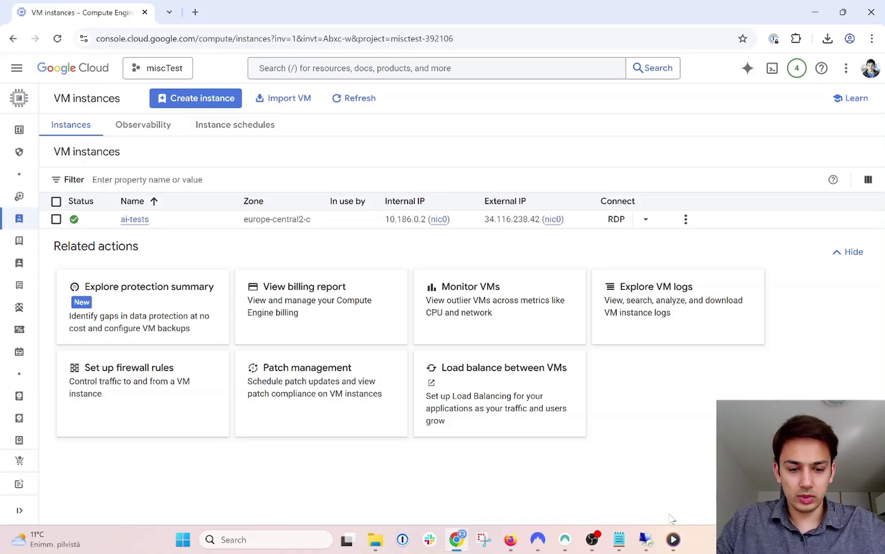
Open Device Manager on the remote machine and examine the installed display adapters.
{"action": "left_click", "coordinate": [647, 539]}
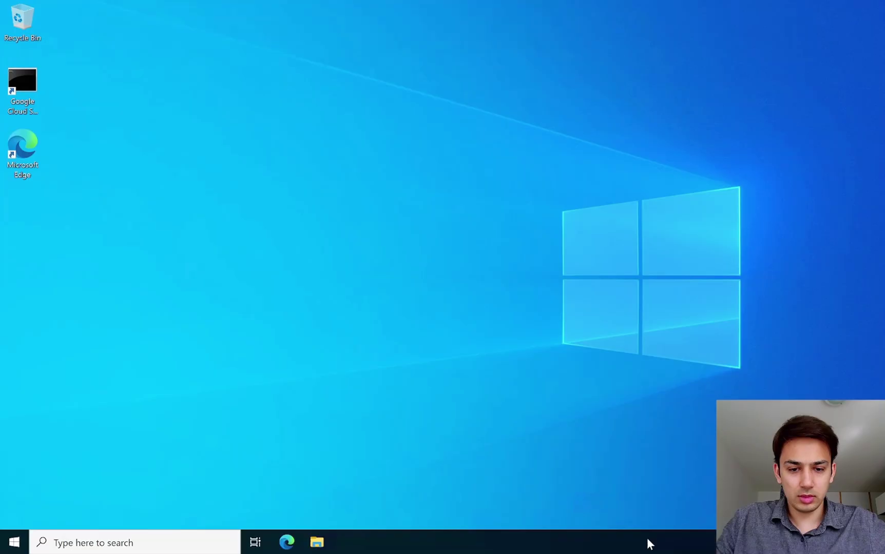
{"action": "right_click", "coordinate": [14, 543]}
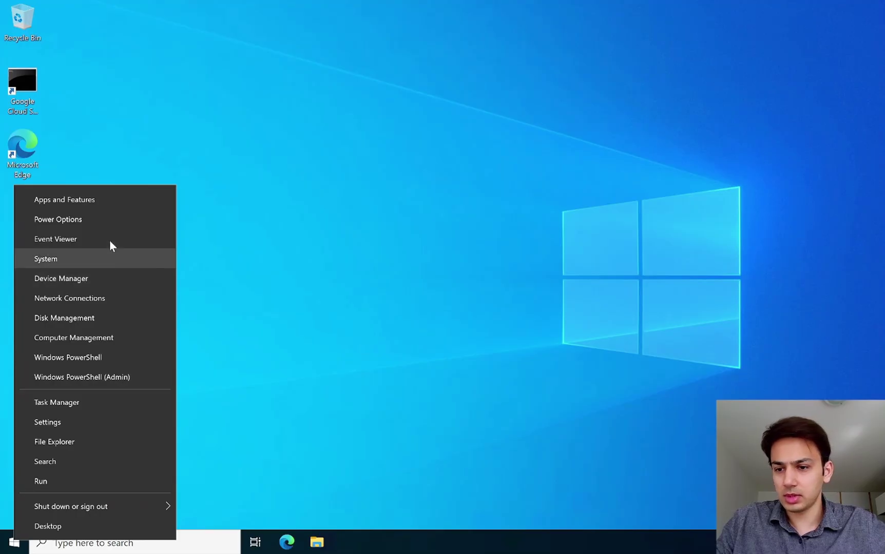
{"action": "left_click", "coordinate": [358, 416]}
{"action": "right_click", "coordinate": [15, 545]}
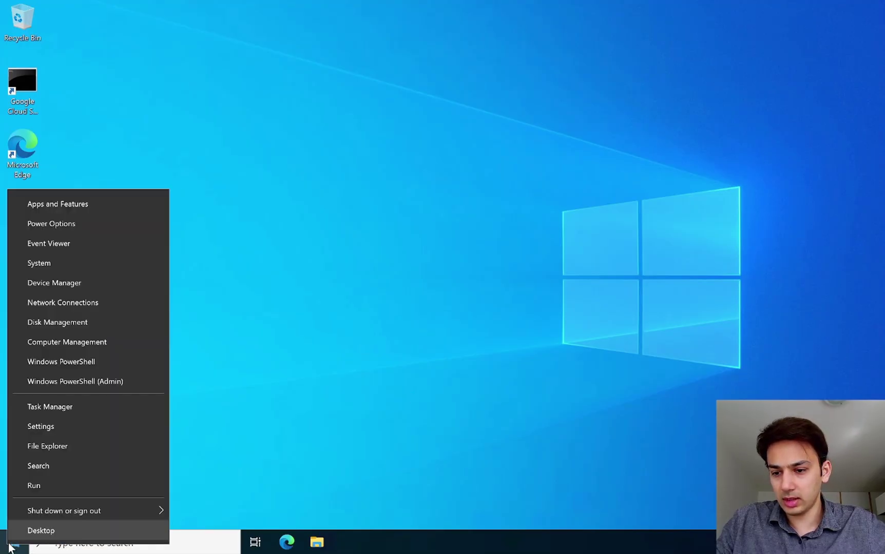
{"action": "left_click", "coordinate": [105, 280]}
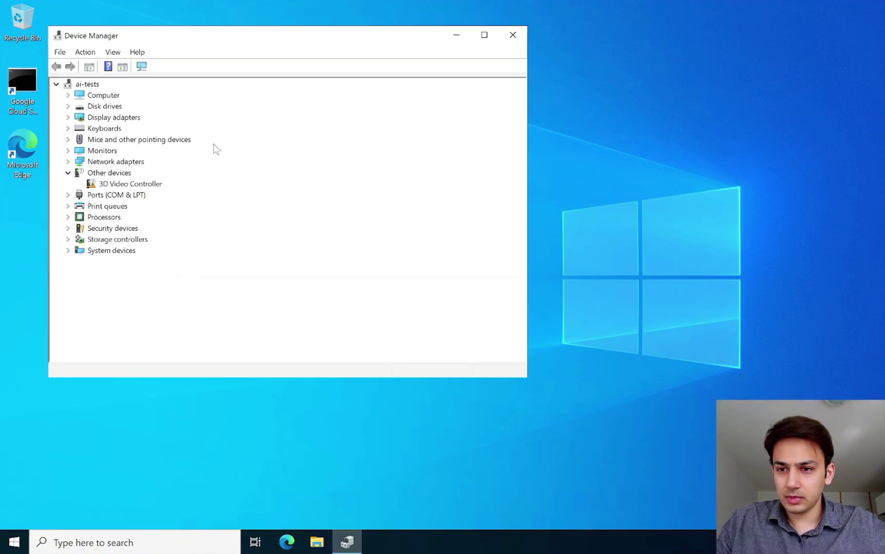
{"action": "left_click", "coordinate": [68, 117]}
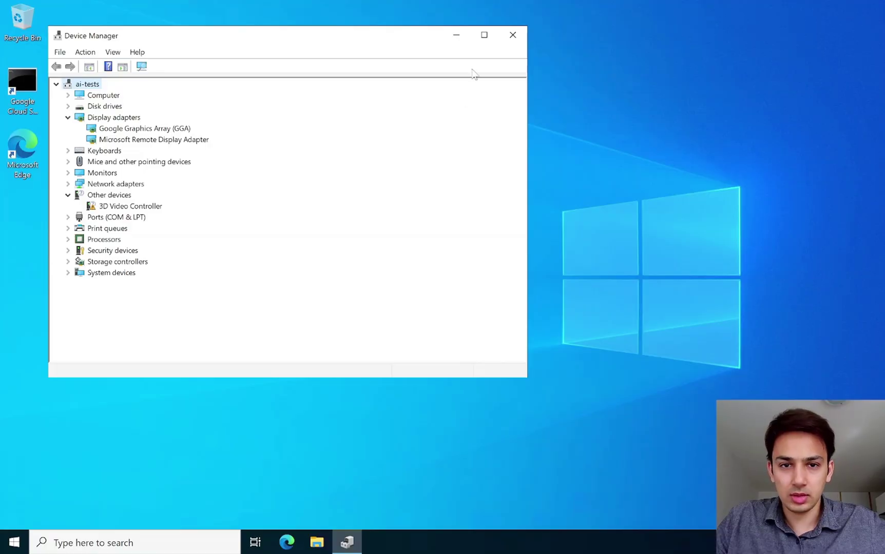
Minimize Device Manager and set up Microsoft Edge without syncing or importing browsing data, closing the extra Welcome tab.
{"action": "left_click", "coordinate": [455, 37]}
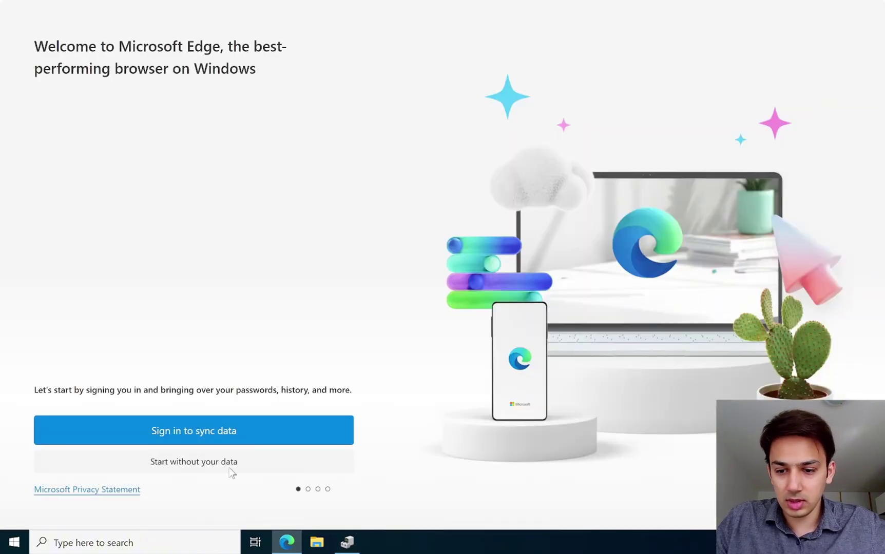
{"action": "left_click", "coordinate": [225, 462]}
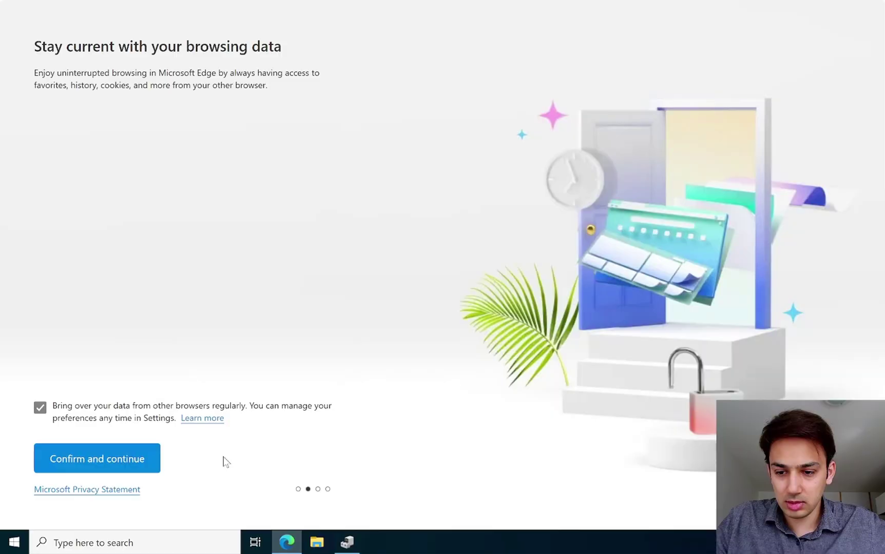
{"action": "left_click", "coordinate": [51, 417]}
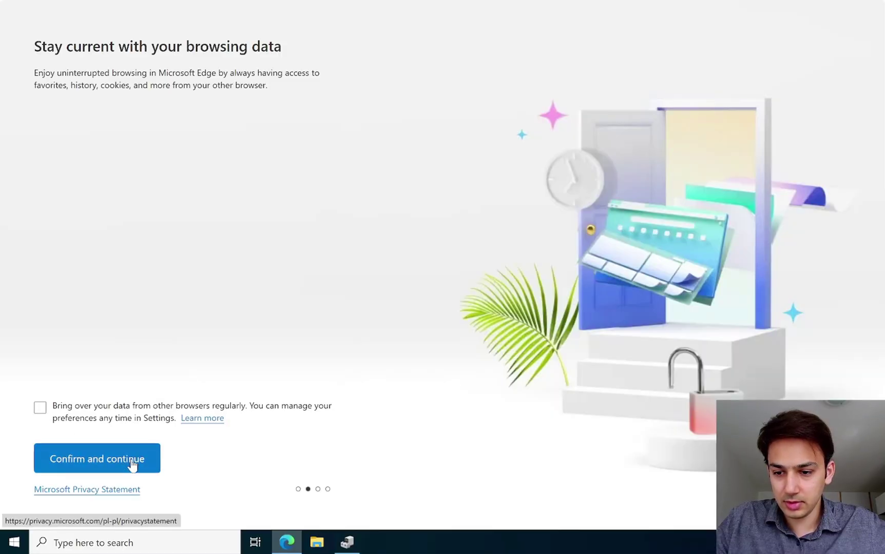
{"action": "left_click", "coordinate": [133, 465]}
{"action": "left_click", "coordinate": [249, 13]}
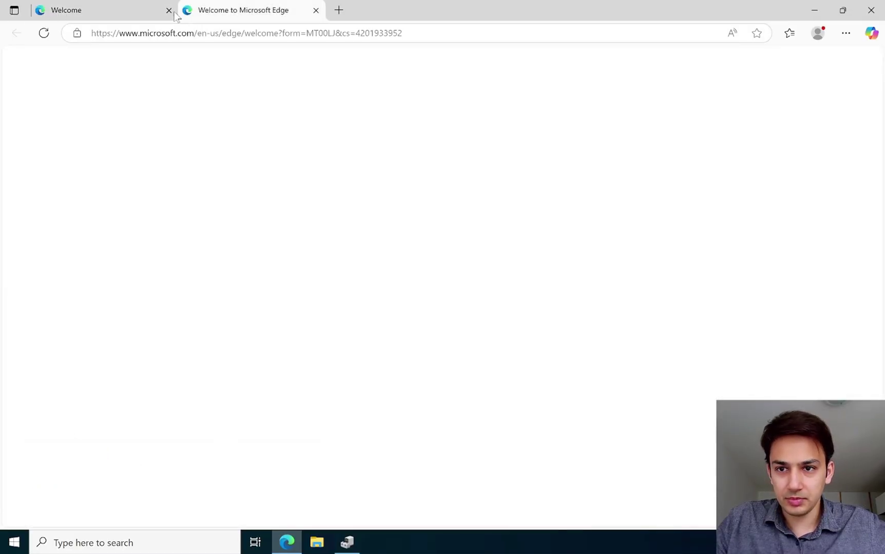
{"action": "left_click", "coordinate": [165, 10]}
{"action": "left_click", "coordinate": [169, 10]}
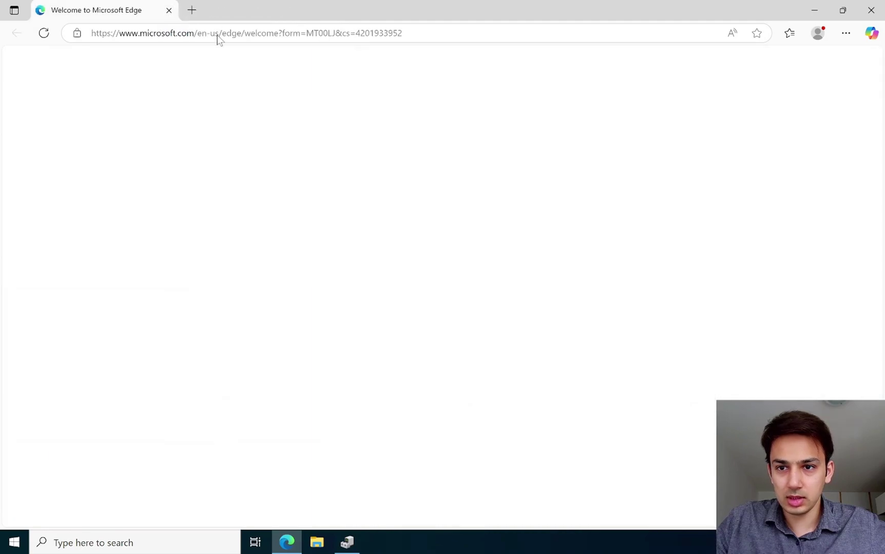
Search the web for "nvidia graphics driver".
{"action": "left_click", "coordinate": [220, 36]}
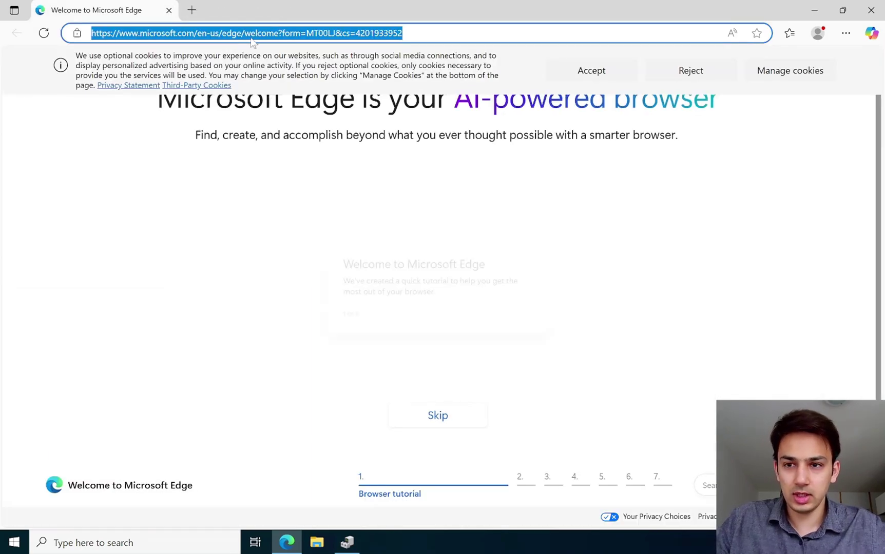
{"action": "type", "text": "nvidia graphdi"}
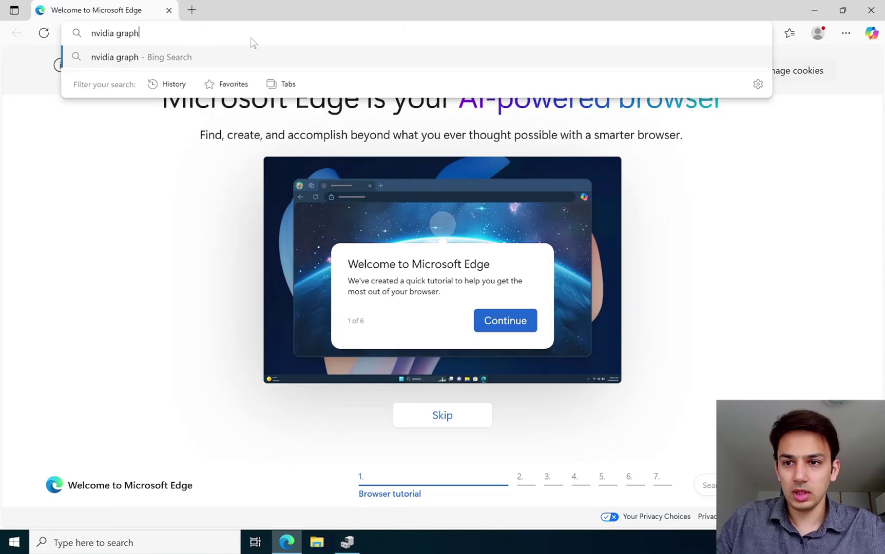
{"action": "key", "text": "BackSpace"}
{"action": "key", "text": "BackSpace"}
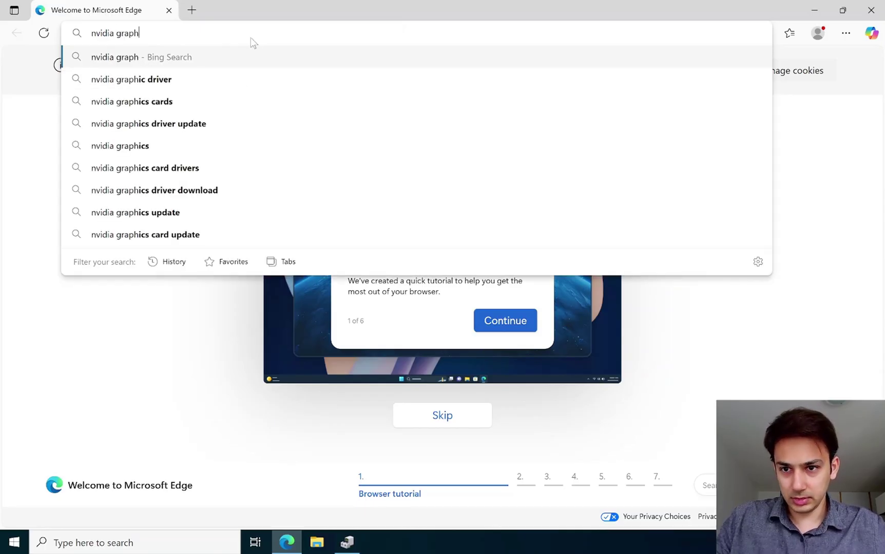
{"action": "type", "text": "cs"}
{"action": "key", "text": "Down"}
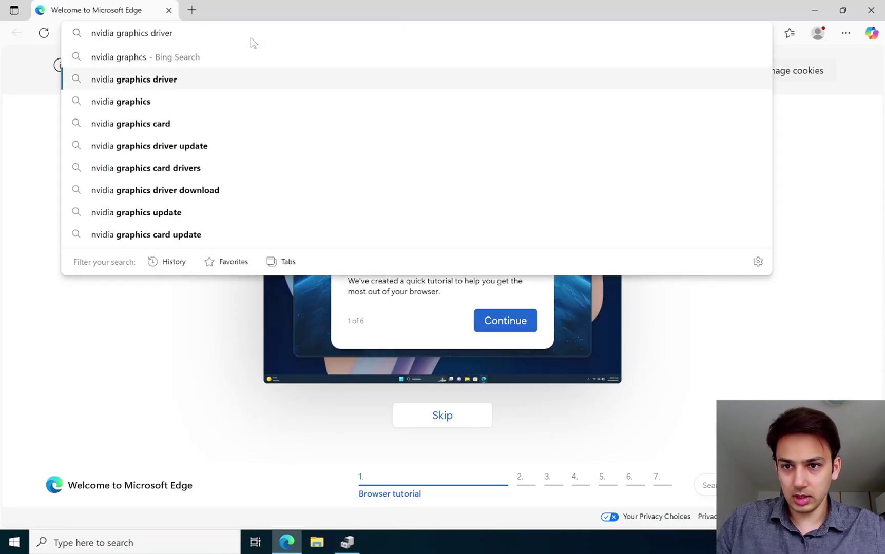
{"action": "key", "text": "Return"}
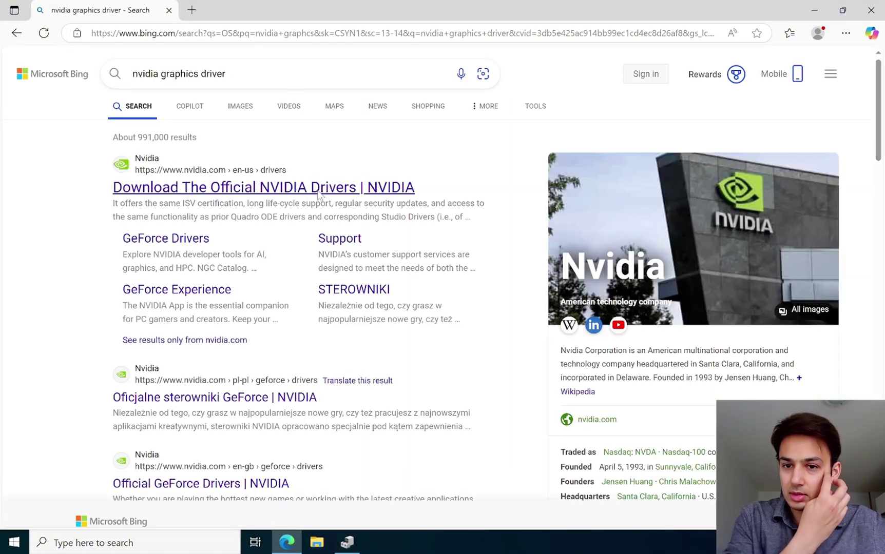
Open NVIDIA's official driver download page from the search results and reject the optional cookies.
{"action": "left_click", "coordinate": [301, 194]}
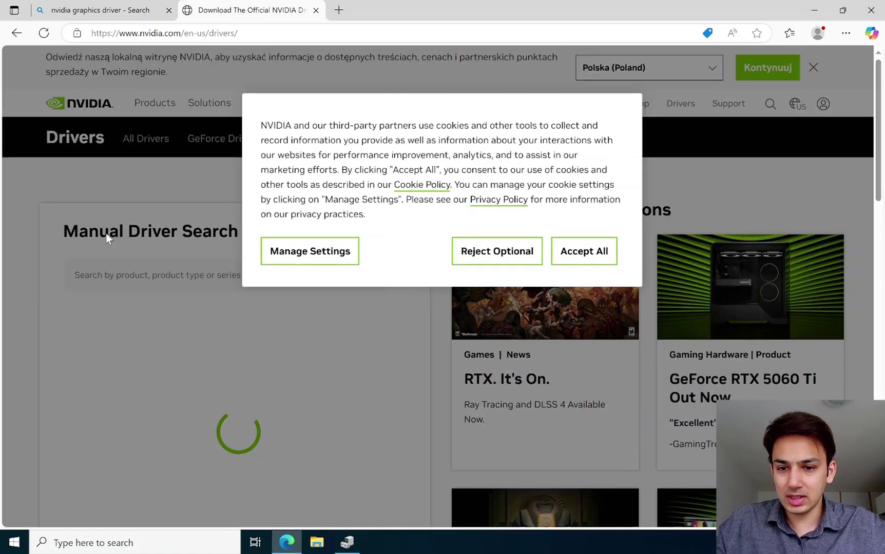
{"action": "left_click", "coordinate": [510, 256]}
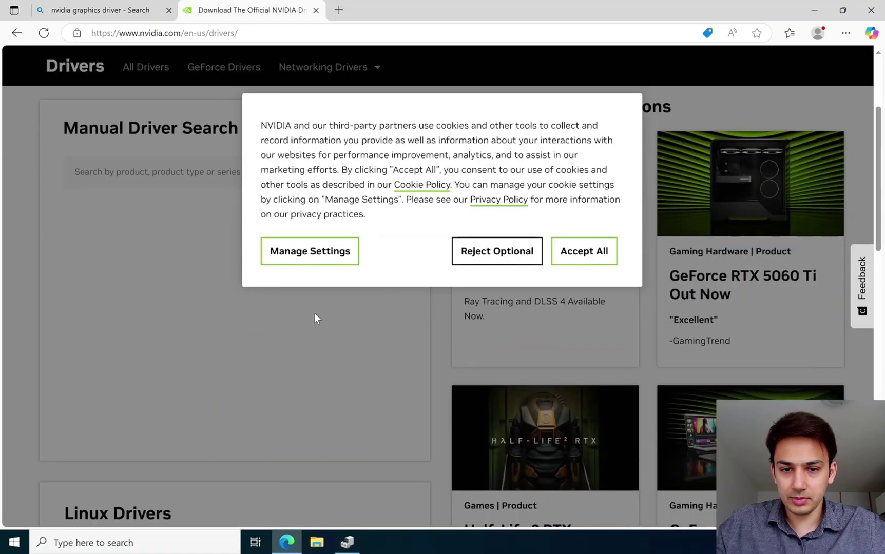
{"action": "scroll", "coordinate": [452, 267], "scroll_direction": "down", "scroll_amount": 3}
{"action": "scroll", "coordinate": [205, 267], "scroll_direction": "up", "scroll_amount": 1}
{"action": "scroll", "coordinate": [198, 266], "scroll_direction": "down", "scroll_amount": 1}
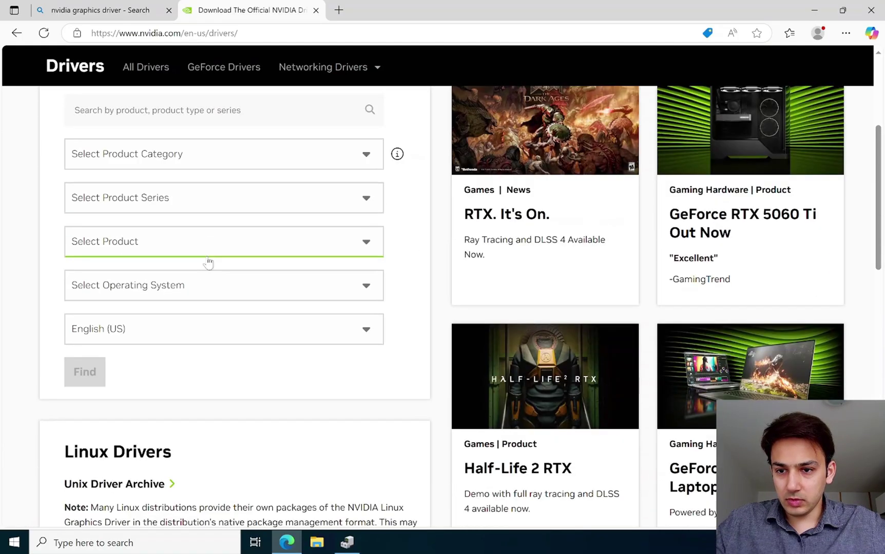
{"action": "scroll", "coordinate": [226, 241], "scroll_direction": "up", "scroll_amount": 1}
{"action": "scroll", "coordinate": [245, 226], "scroll_direction": "up", "scroll_amount": 1}
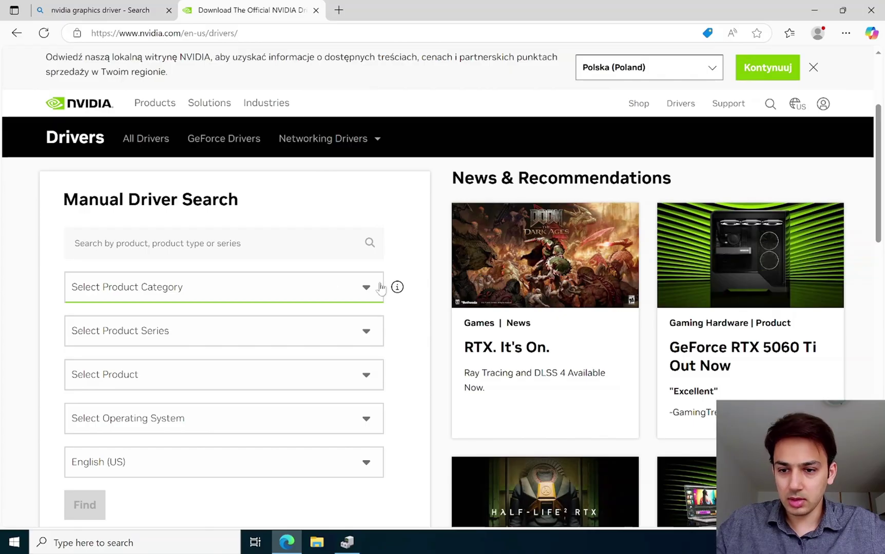
Set the manual driver search to the Data Center / Tesla product category and the T-Series product series.
{"action": "left_click", "coordinate": [361, 280]}
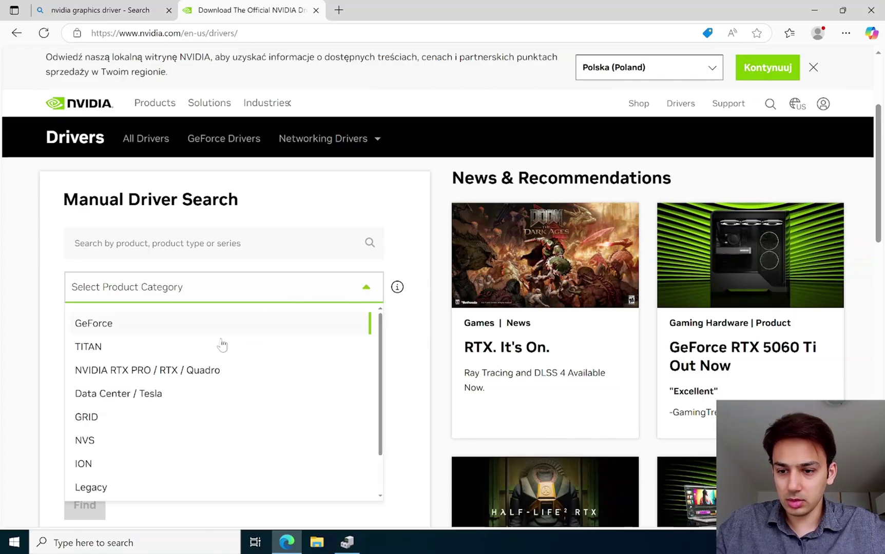
{"action": "left_click", "coordinate": [109, 377]}
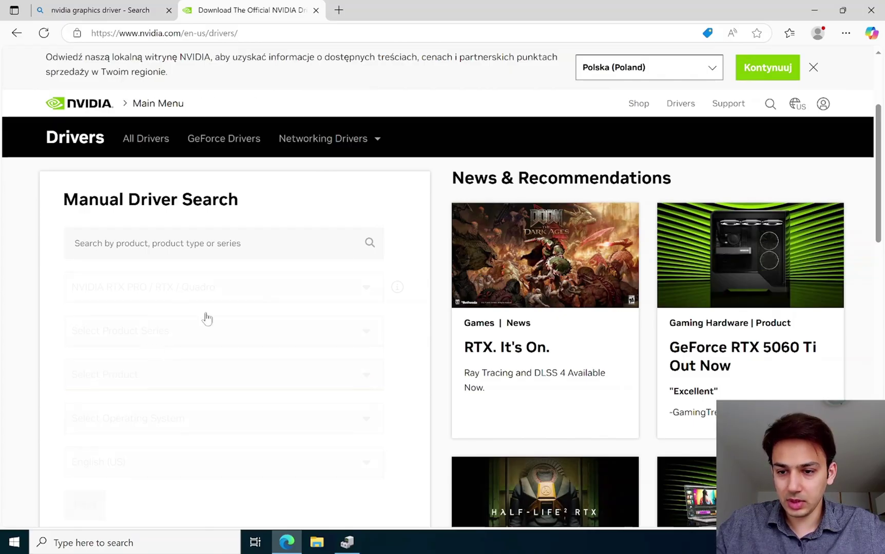
{"action": "scroll", "coordinate": [370, 357], "scroll_direction": "down", "scroll_amount": 5}
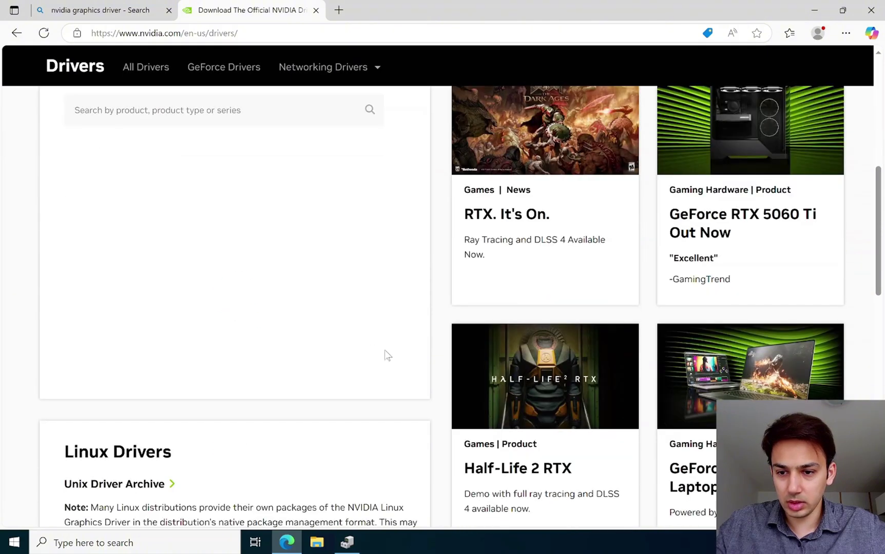
{"action": "left_click", "coordinate": [315, 167]}
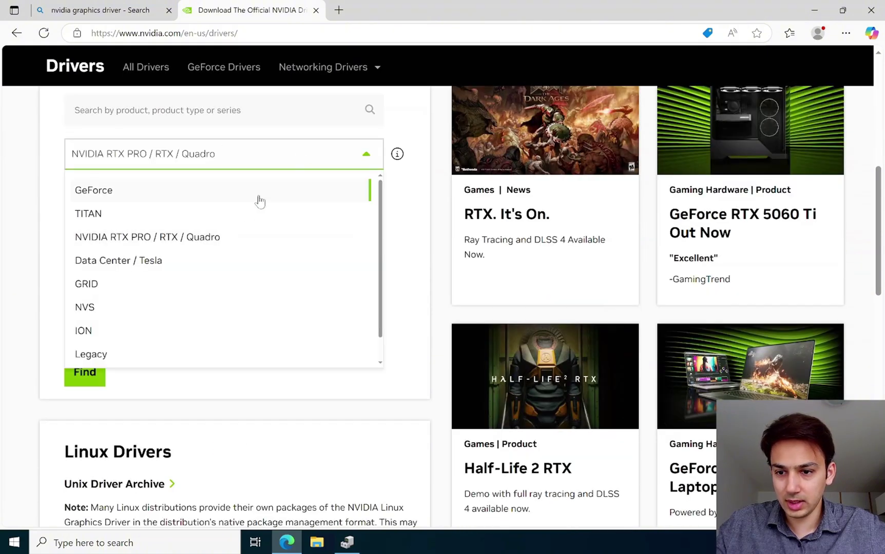
{"action": "left_click", "coordinate": [154, 260]}
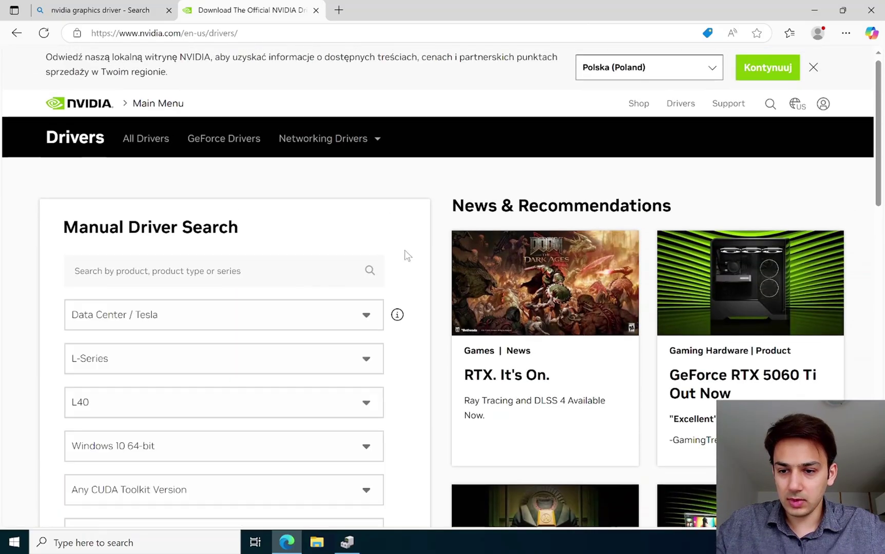
{"action": "scroll", "coordinate": [404, 251], "scroll_direction": "down", "scroll_amount": 3}
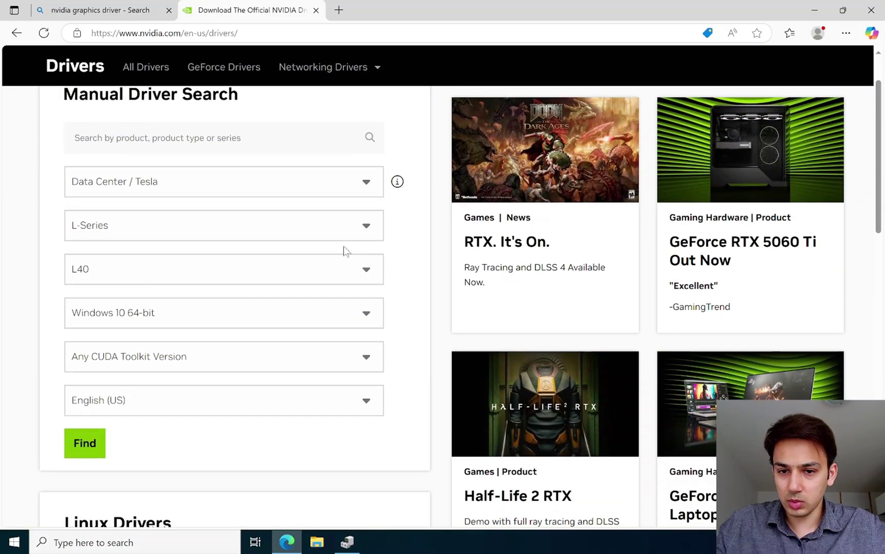
{"action": "left_click", "coordinate": [344, 232]}
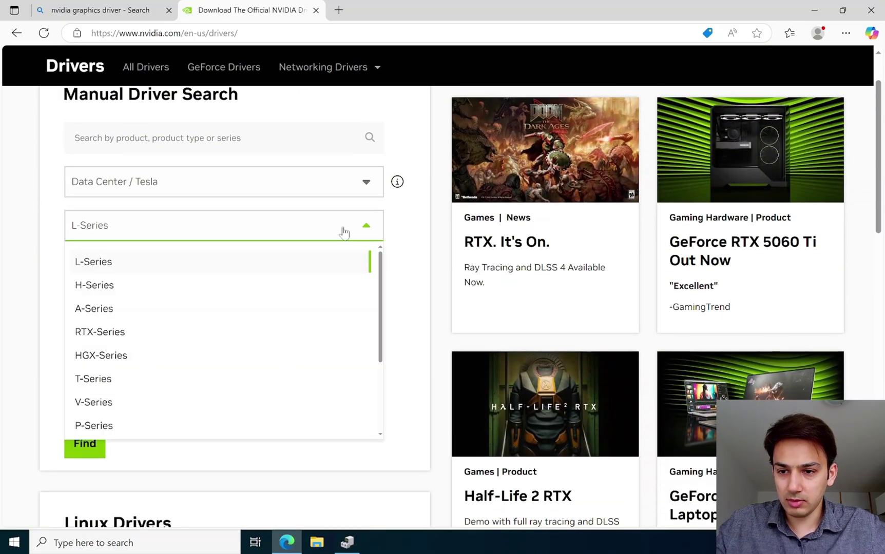
{"action": "left_click", "coordinate": [134, 390]}
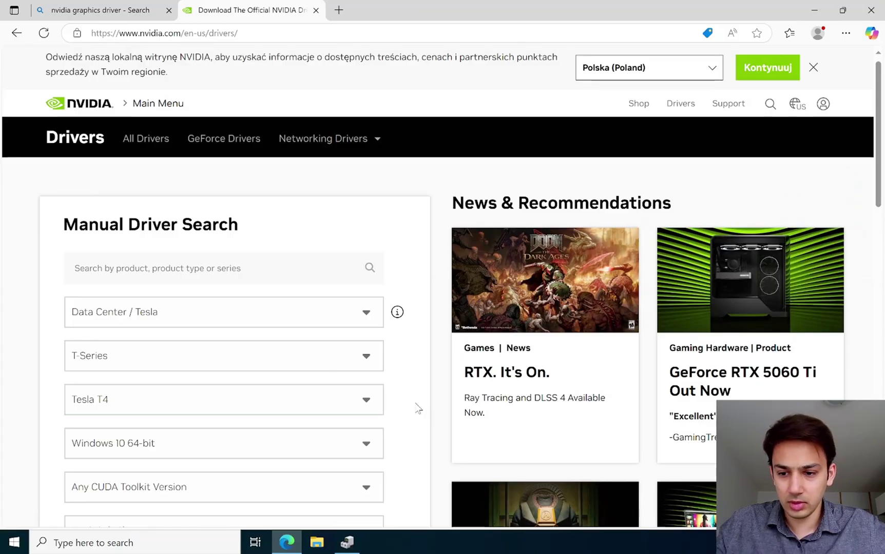
Choose Windows Server 2022 as the operating system and find the matching Tesla T4 drivers.
{"action": "scroll", "coordinate": [418, 408], "scroll_direction": "down", "scroll_amount": 3}
{"action": "left_click", "coordinate": [253, 315]}
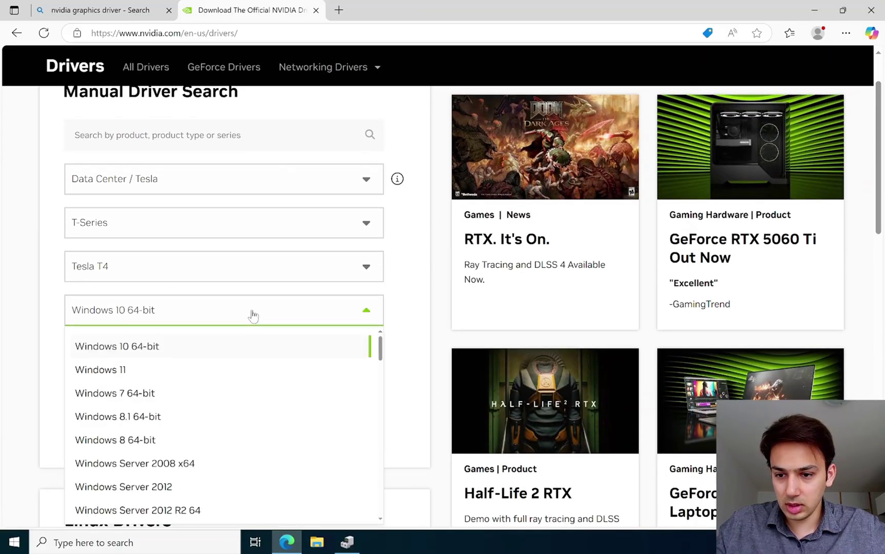
{"action": "scroll", "coordinate": [250, 411], "scroll_direction": "down", "scroll_amount": 1}
{"action": "scroll", "coordinate": [226, 462], "scroll_direction": "down", "scroll_amount": 1}
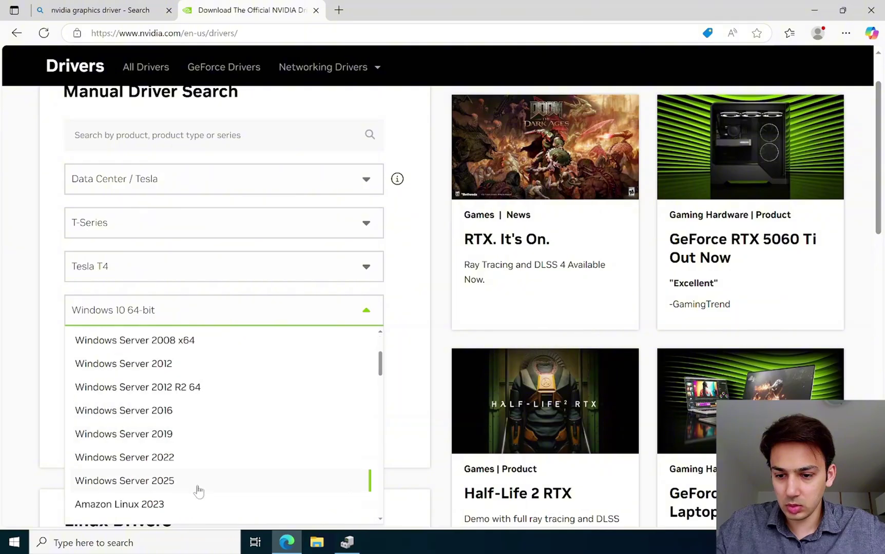
{"action": "left_click", "coordinate": [145, 456]}
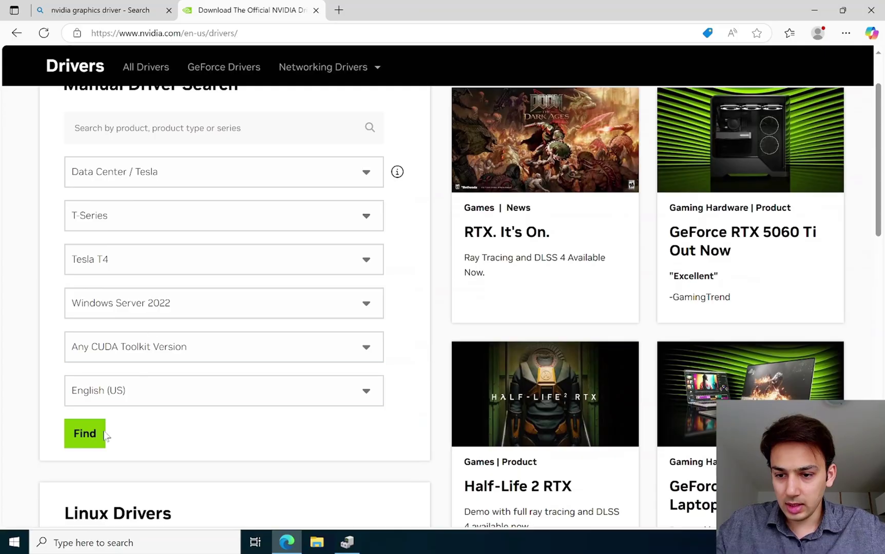
{"action": "left_click", "coordinate": [92, 440]}
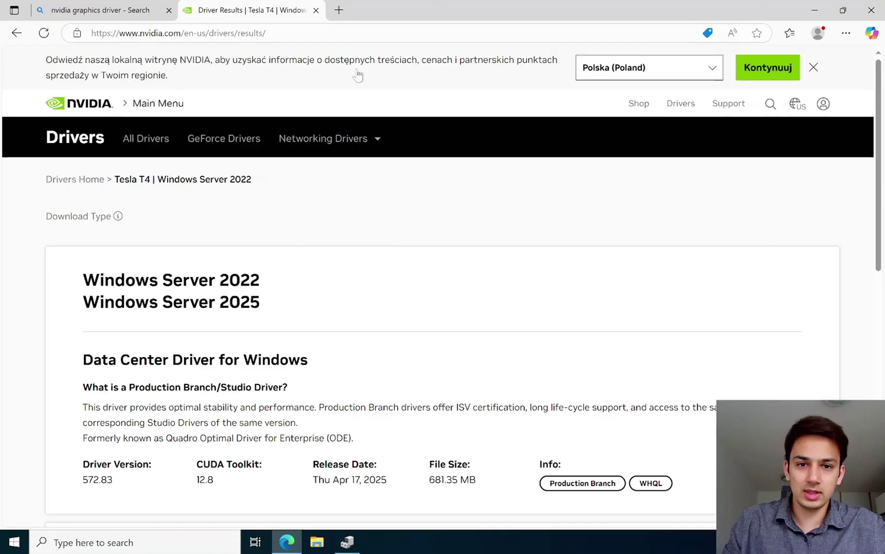
View the Data Center Driver for Windows 572.83 and download it.
{"action": "scroll", "coordinate": [340, 277], "scroll_direction": "down", "scroll_amount": 3}
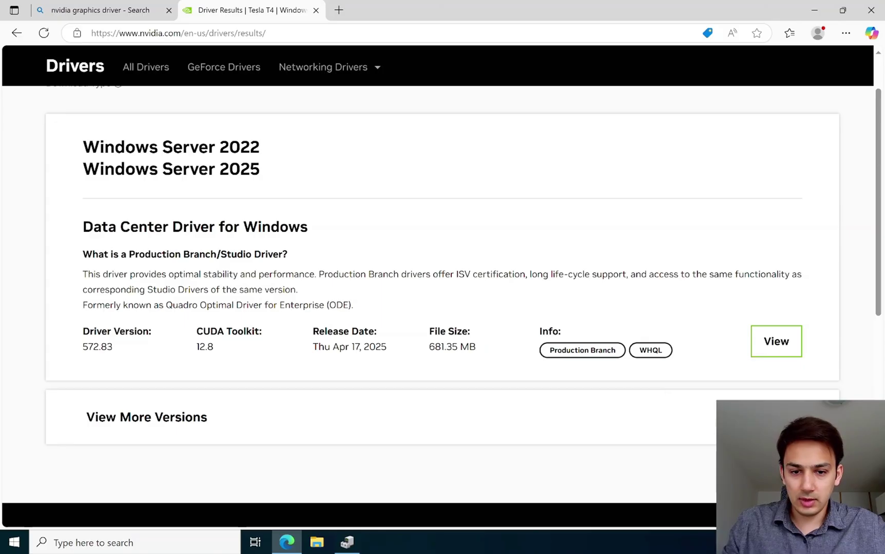
{"action": "left_click", "coordinate": [793, 351]}
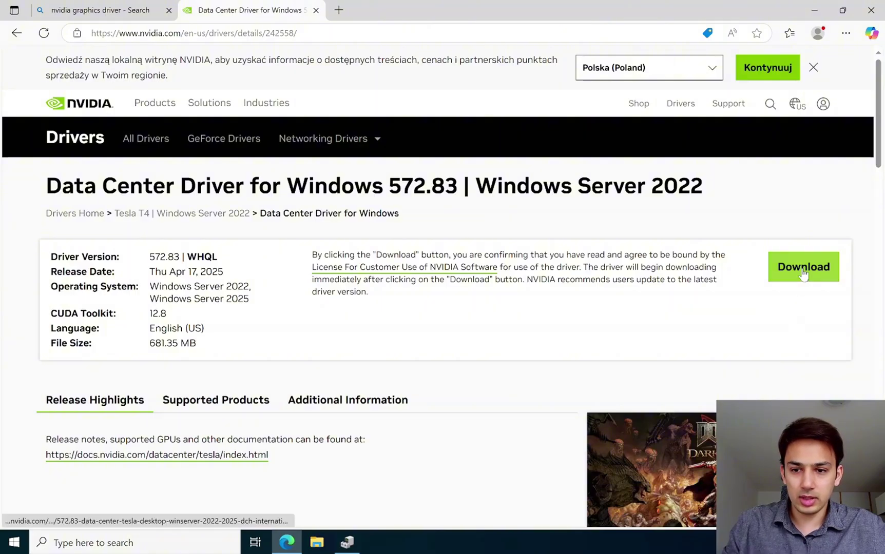
{"action": "left_click", "coordinate": [803, 274]}
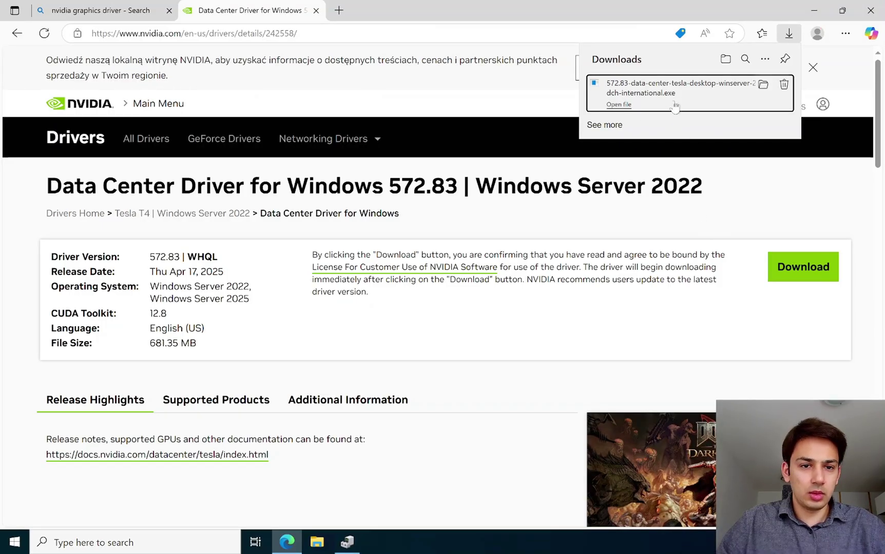
Run the downloaded NVIDIA driver package, allow it to make changes, and extract its files to the default path.
{"action": "left_click", "coordinate": [621, 106]}
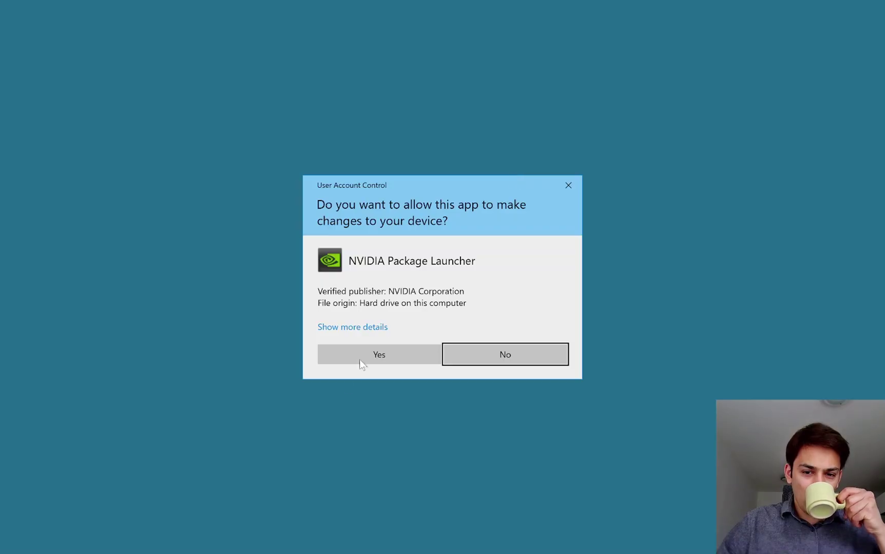
{"action": "left_click", "coordinate": [374, 363]}
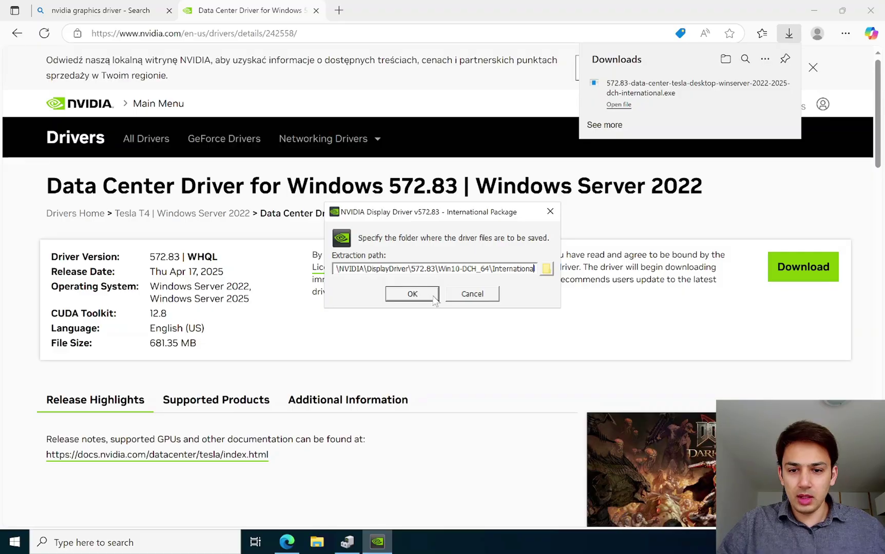
{"action": "left_click", "coordinate": [425, 297]}
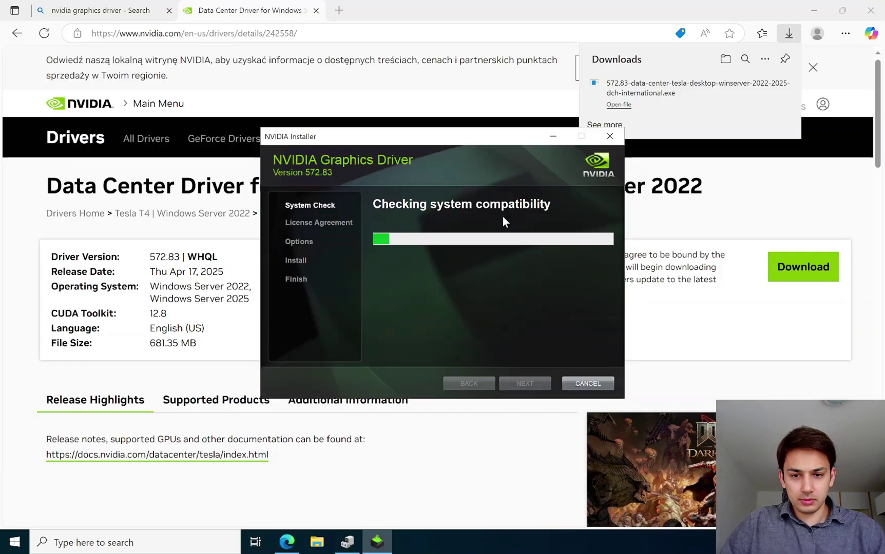
Accept the NVIDIA license agreement, install the graphics driver with the Express option, and close the finished installer.
{"action": "scroll", "coordinate": [493, 287], "scroll_direction": "down", "scroll_amount": 10}
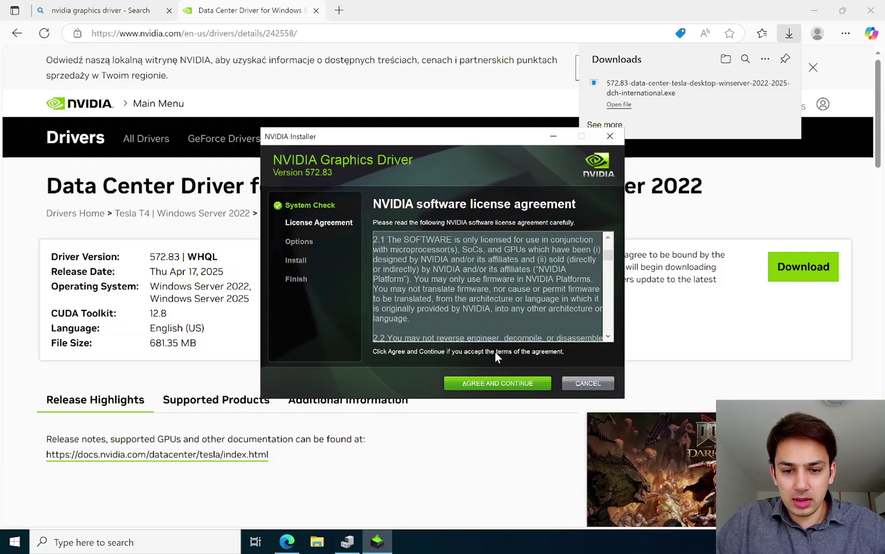
{"action": "left_click", "coordinate": [509, 385]}
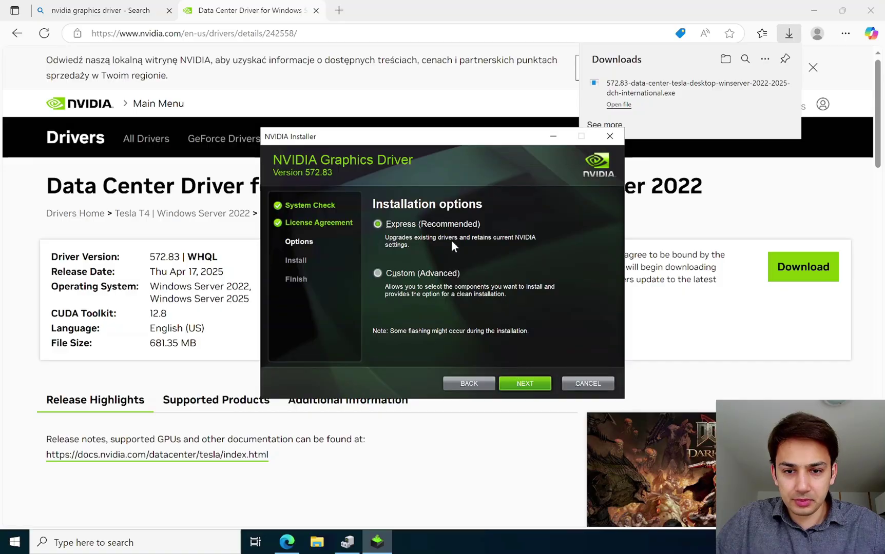
{"action": "left_click", "coordinate": [525, 382]}
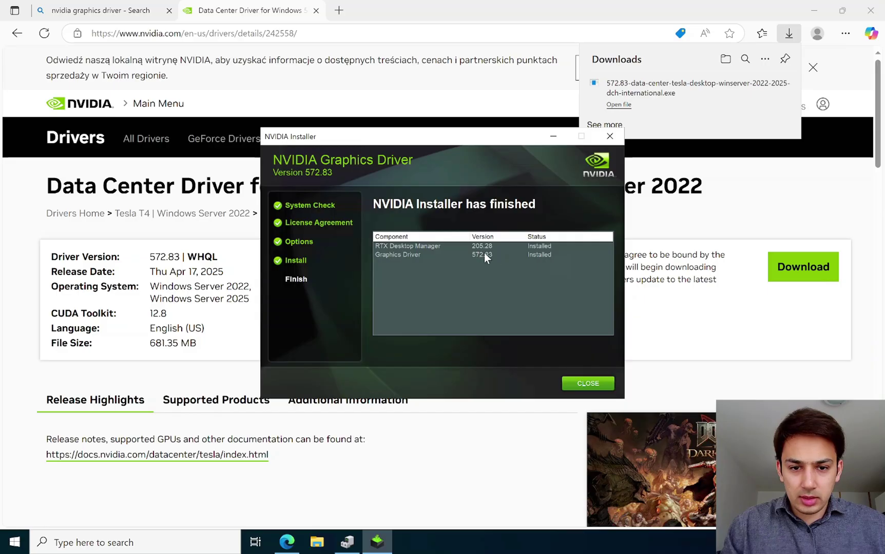
{"action": "left_click", "coordinate": [579, 384]}
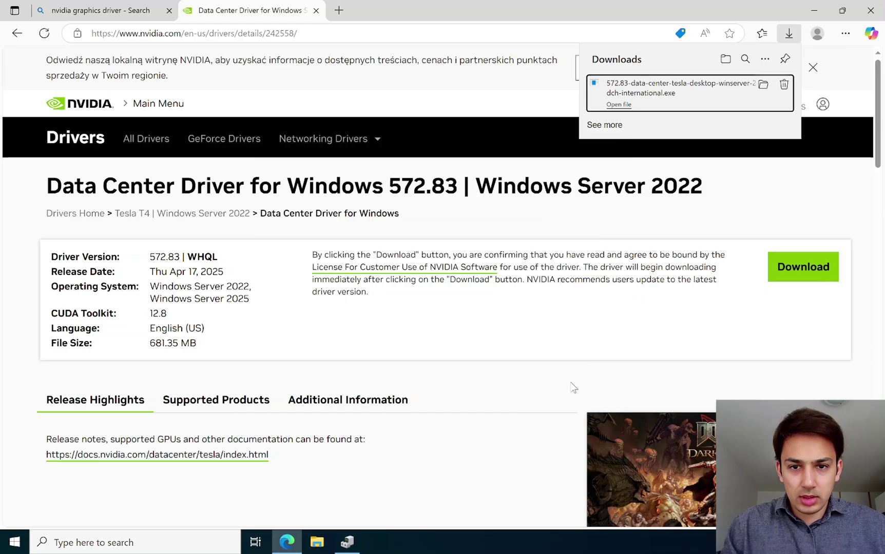
Return to Device Manager and check the display adapters for the NVIDIA Tesla T4.
{"action": "left_click", "coordinate": [349, 542]}
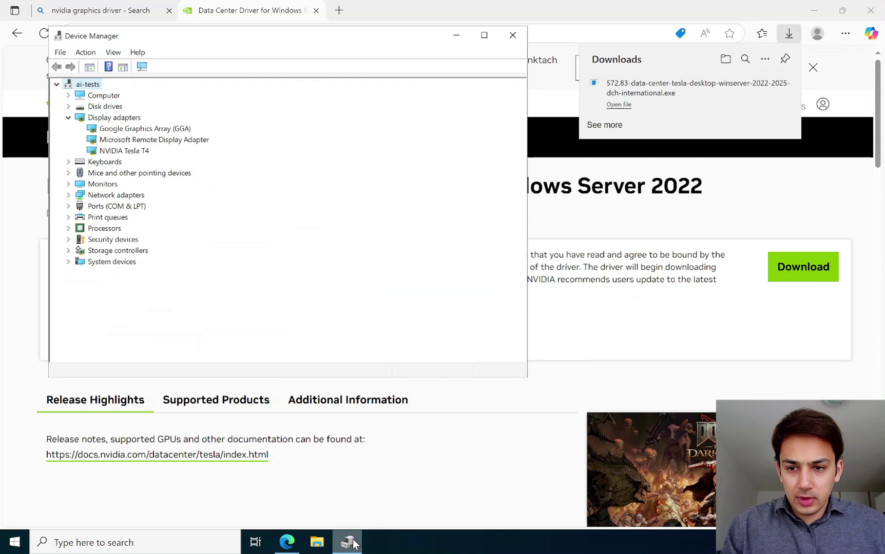
{"action": "left_click", "coordinate": [119, 151]}
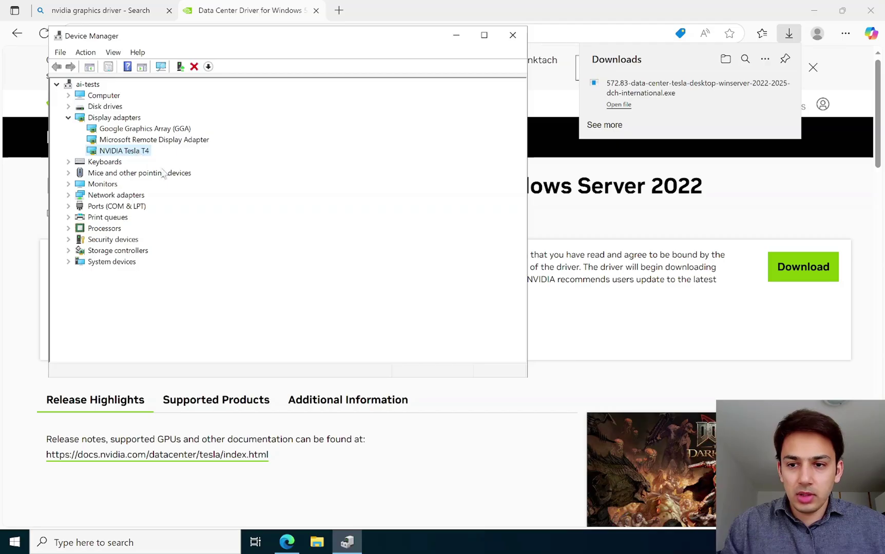